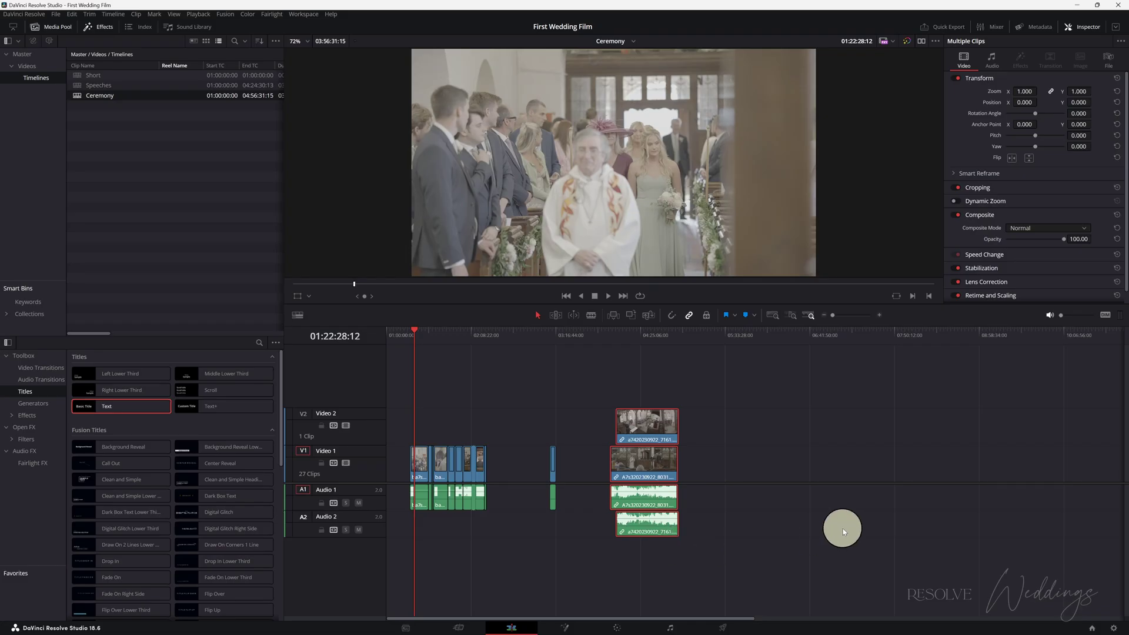
# - Auto-sync the selected V1/V2 ceremony clips with their A1/A2 audio by waveform
pyautogui.press('s')
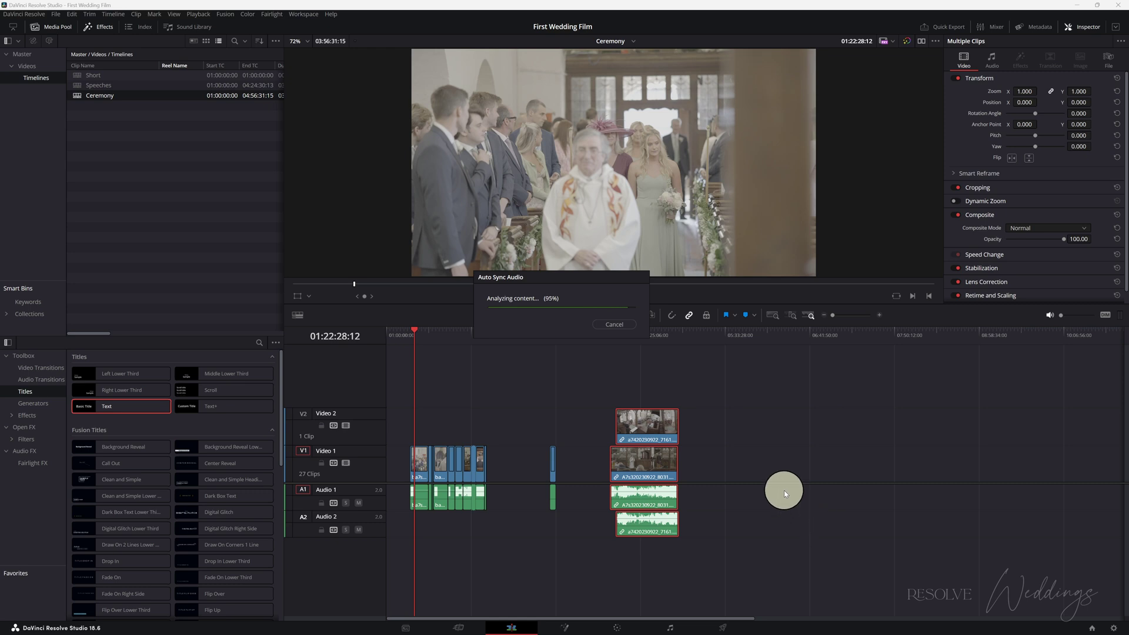
# - Play back the synced footage, briefly hiding Video 2 to check the camera below
pyautogui.click(649, 337)
pyautogui.press('space')
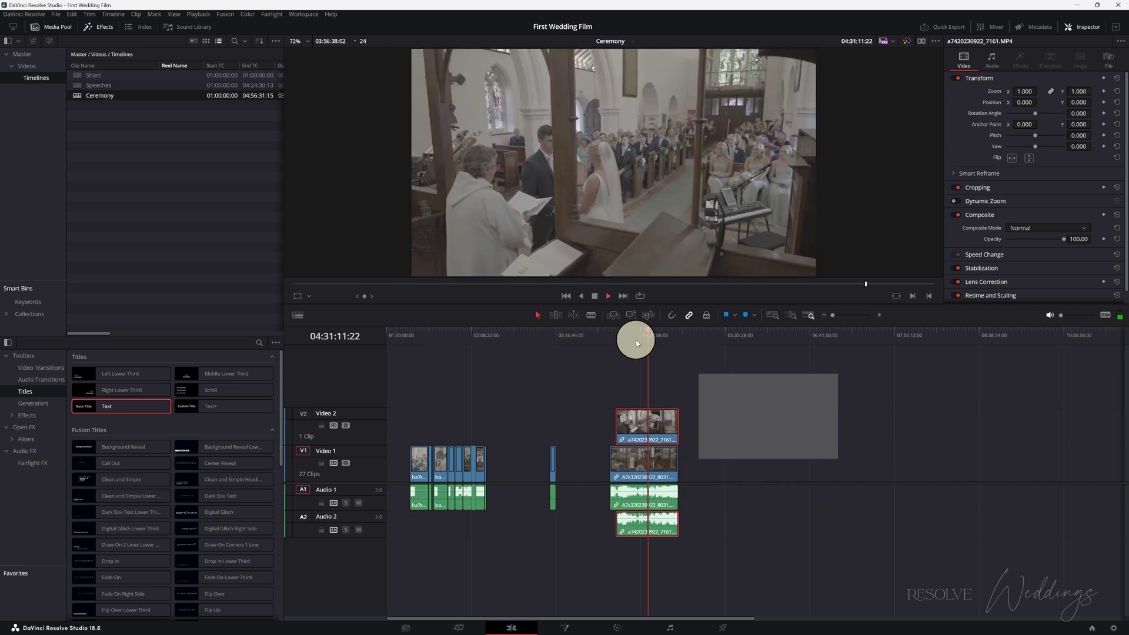
pyautogui.press('space')
pyautogui.click(346, 425)
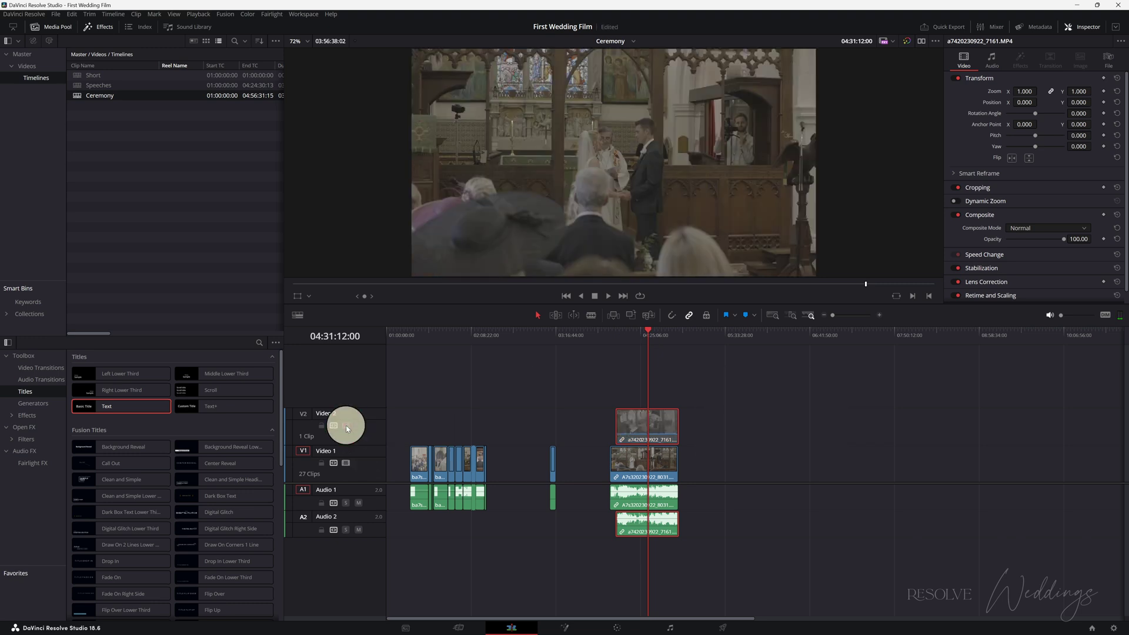
pyautogui.click(346, 426)
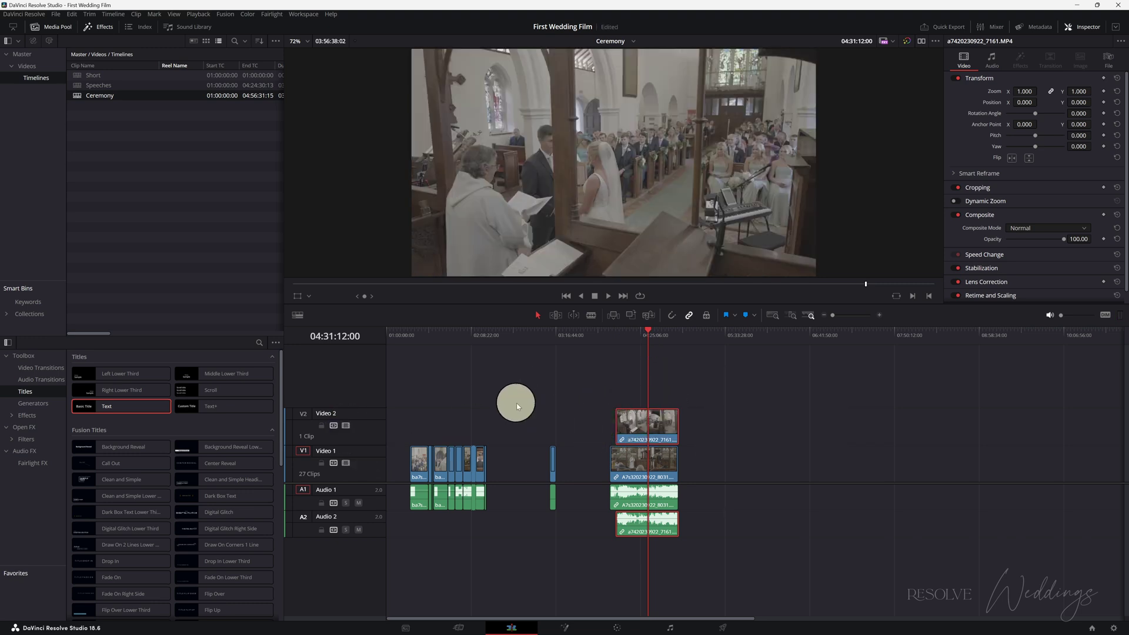
# - Zoom in and move three Video 1 clips up onto Video 2
pyautogui.click(477, 335)
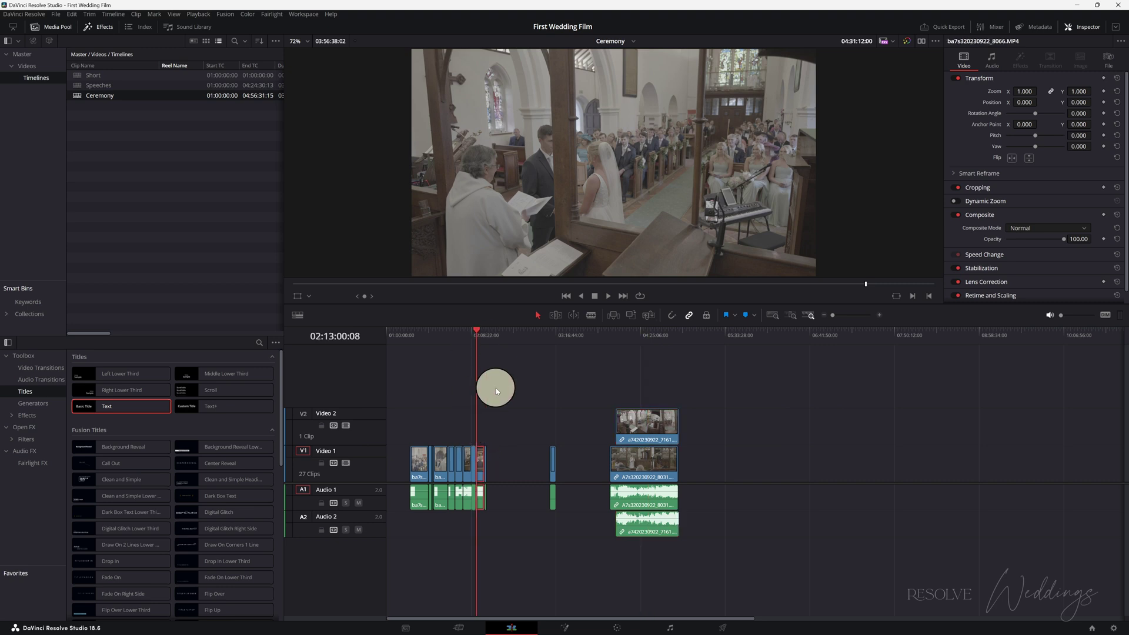
pyautogui.press('=')
pyautogui.press('=')
pyautogui.moveTo(759, 467); pyautogui.dragTo(839, 425)
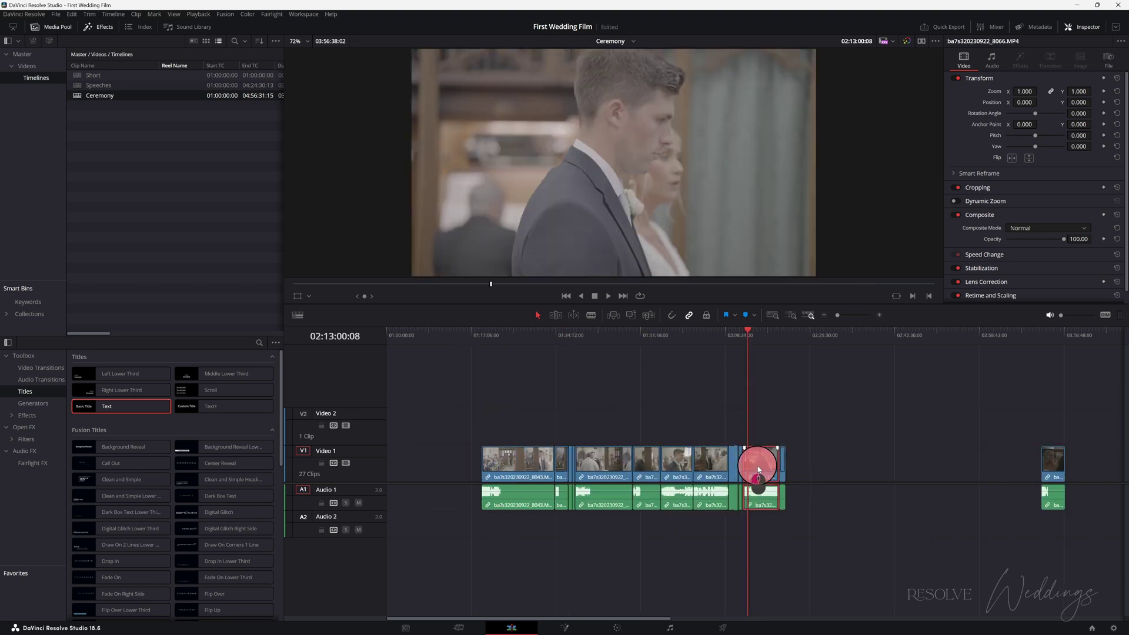
pyautogui.moveTo(718, 459)
pyautogui.mouseDown()
pyautogui.moveTo(783, 404)
pyautogui.moveTo(797, 420)
pyautogui.mouseUp()
pyautogui.click(732, 352)
pyautogui.press('=')
pyautogui.press('=')
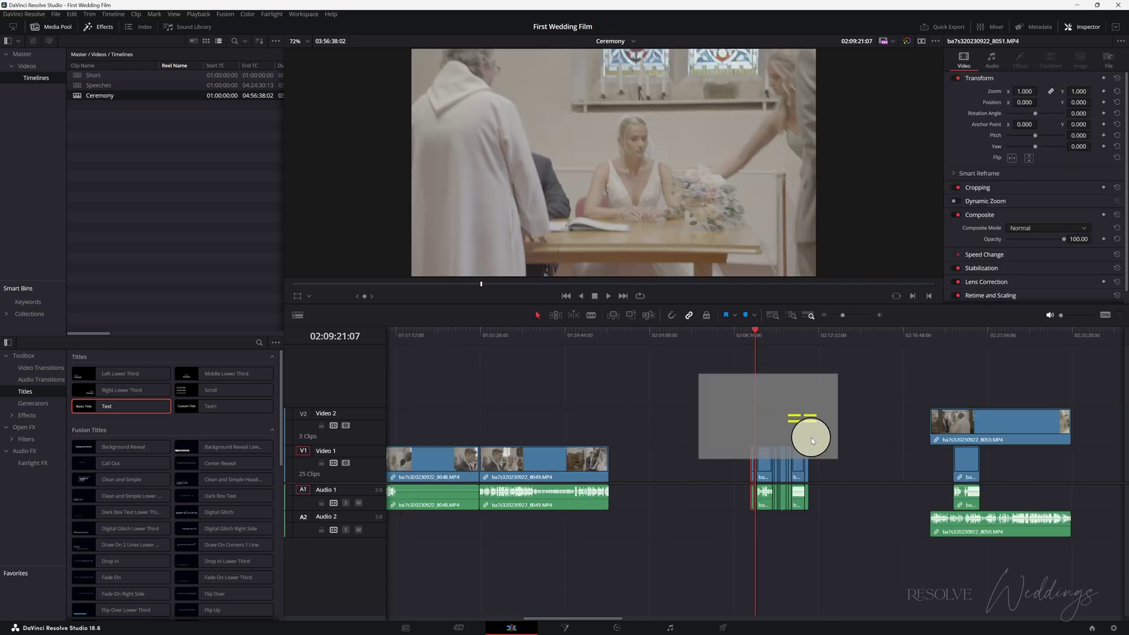
pyautogui.moveTo(799, 461); pyautogui.dragTo(839, 433)
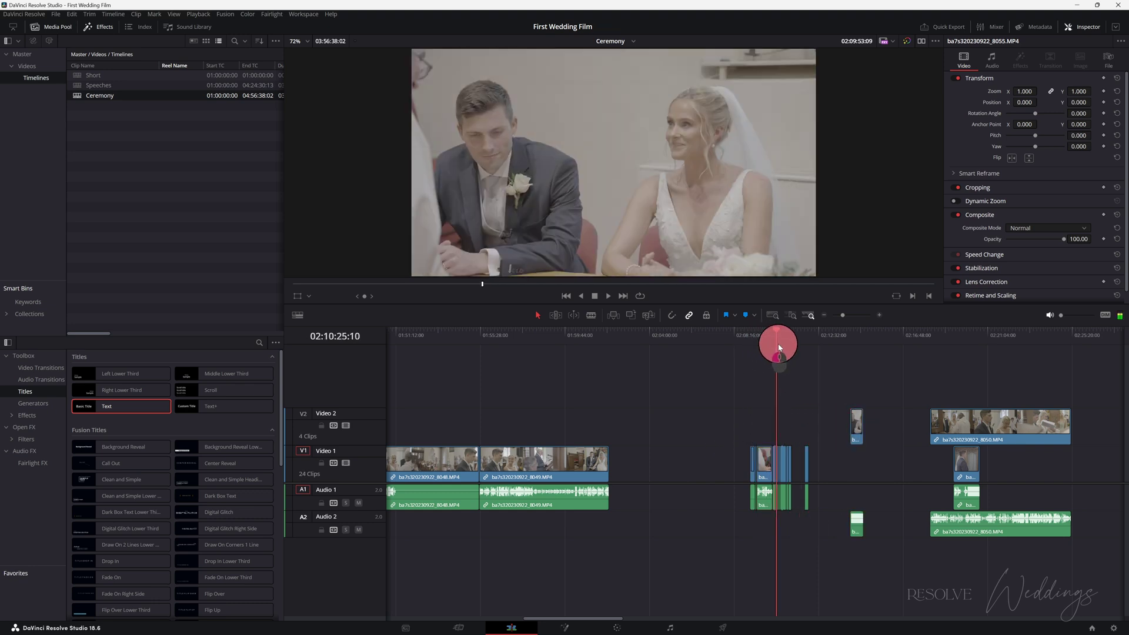
# - Scrub the moved clips, then delete the small leftover clips on Video 1
pyautogui.moveTo(763, 342); pyautogui.dragTo(789, 338)
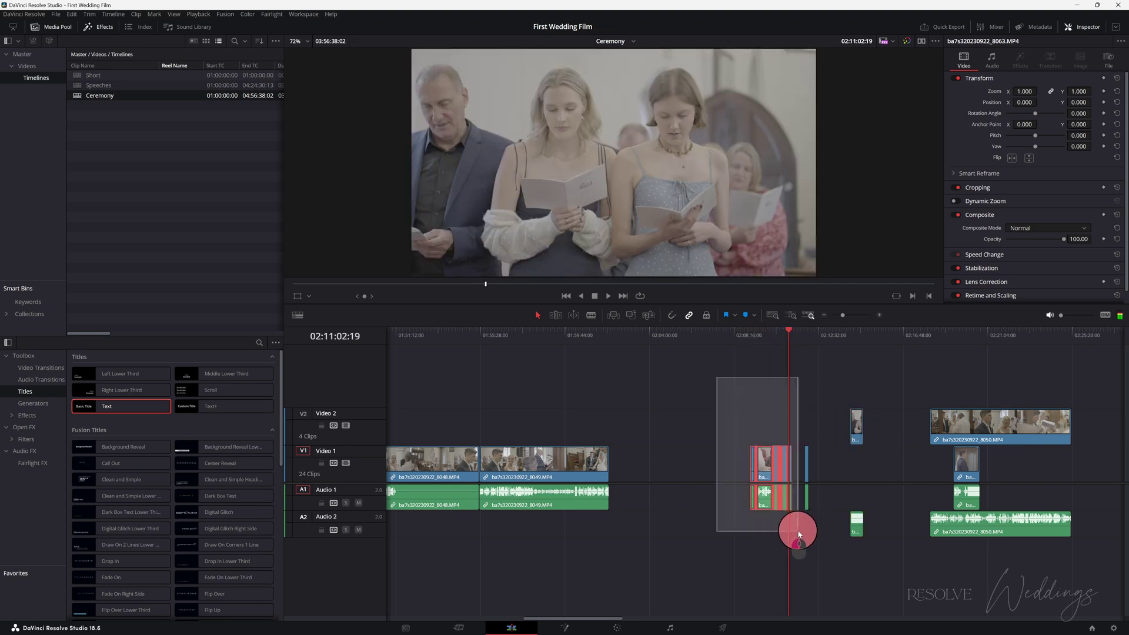
pyautogui.moveTo(717, 376); pyautogui.dragTo(801, 535)
pyautogui.press('Delete')
pyautogui.click(553, 358)
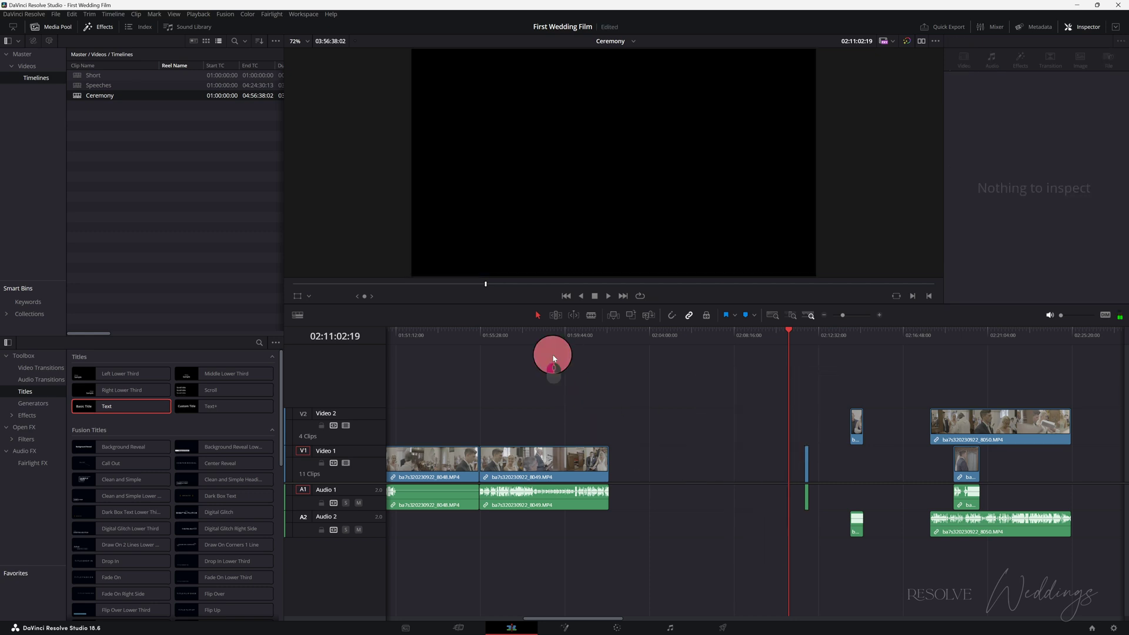
pyautogui.click(530, 360)
# - Move the 8049 clip up to Video 2 and delete the remaining small clips
pyautogui.click(565, 450)
pyautogui.moveTo(565, 450); pyautogui.dragTo(730, 424)
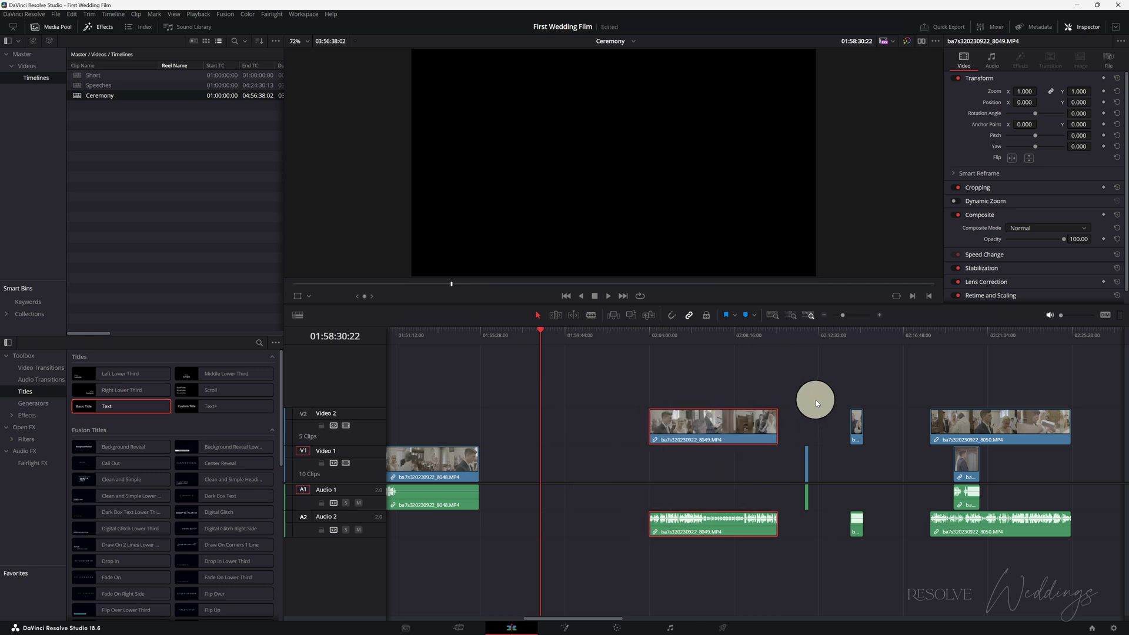
pyautogui.moveTo(815, 400); pyautogui.dragTo(874, 538)
pyautogui.press('BackSpace')
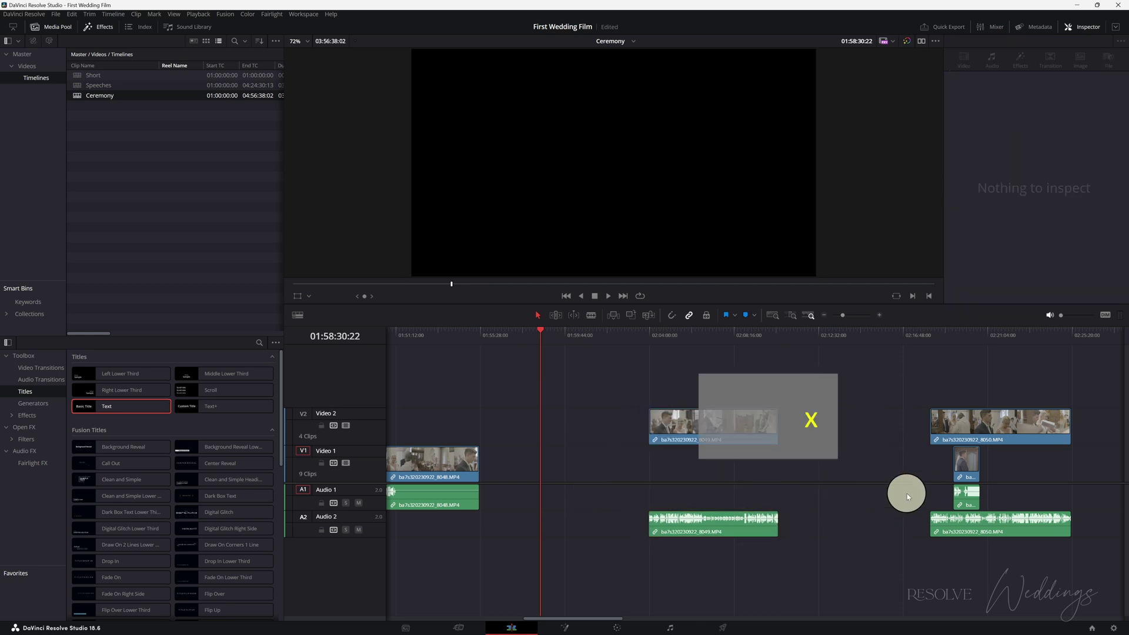
pyautogui.click(968, 490)
pyautogui.press('BackSpace')
# - Move the three Video 2 clips onto new third tracks and slide them later
pyautogui.hotkey('ctrl', '-')
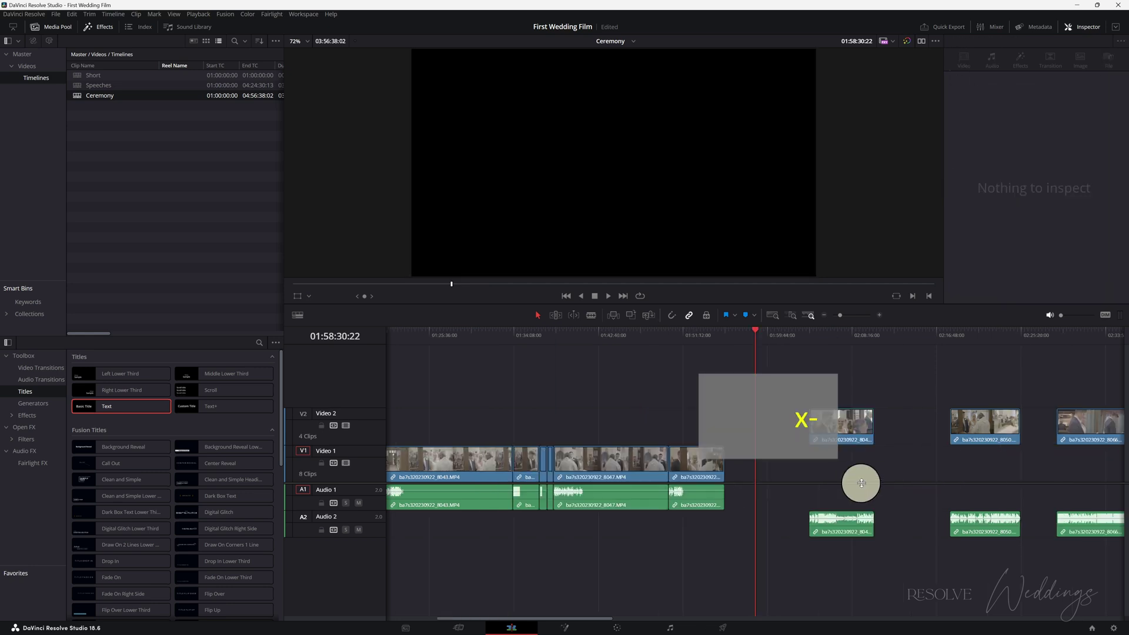
pyautogui.hotkey('ctrl', '-')
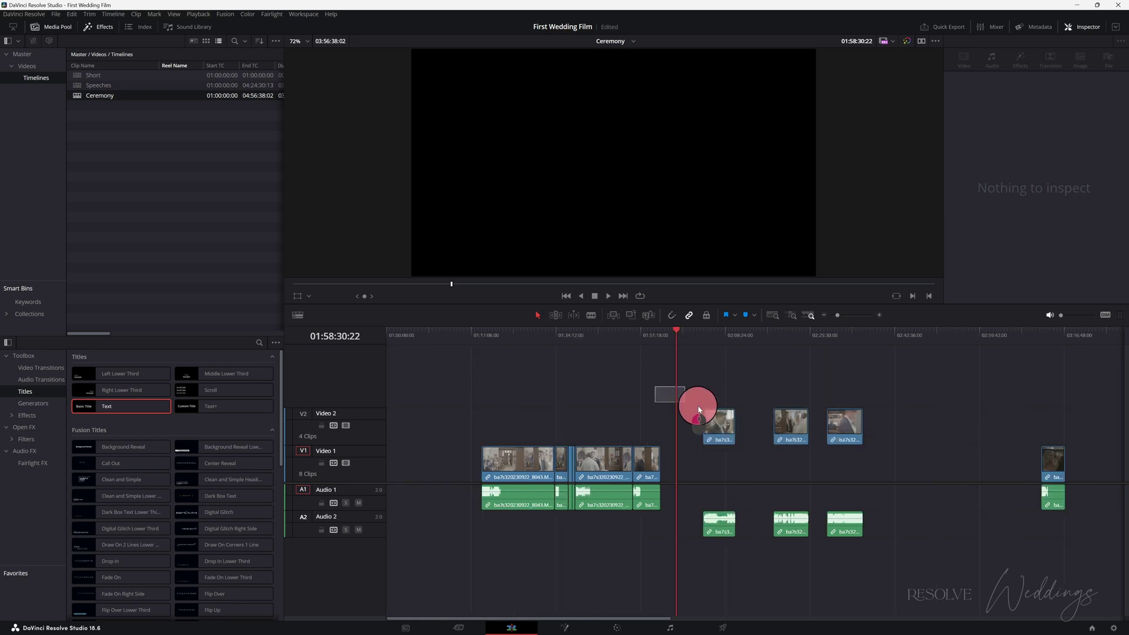
pyautogui.moveTo(708, 413)
pyautogui.mouseDown()
pyautogui.moveTo(853, 415)
pyautogui.moveTo(1027, 393)
pyautogui.mouseUp()
pyautogui.hscroll(5, 892, 461)
pyautogui.hscroll(3, 888, 461)
pyautogui.moveTo(574, 390)
pyautogui.mouseDown()
pyautogui.moveTo(1009, 371)
pyautogui.moveTo(1049, 589)
pyautogui.mouseUp()
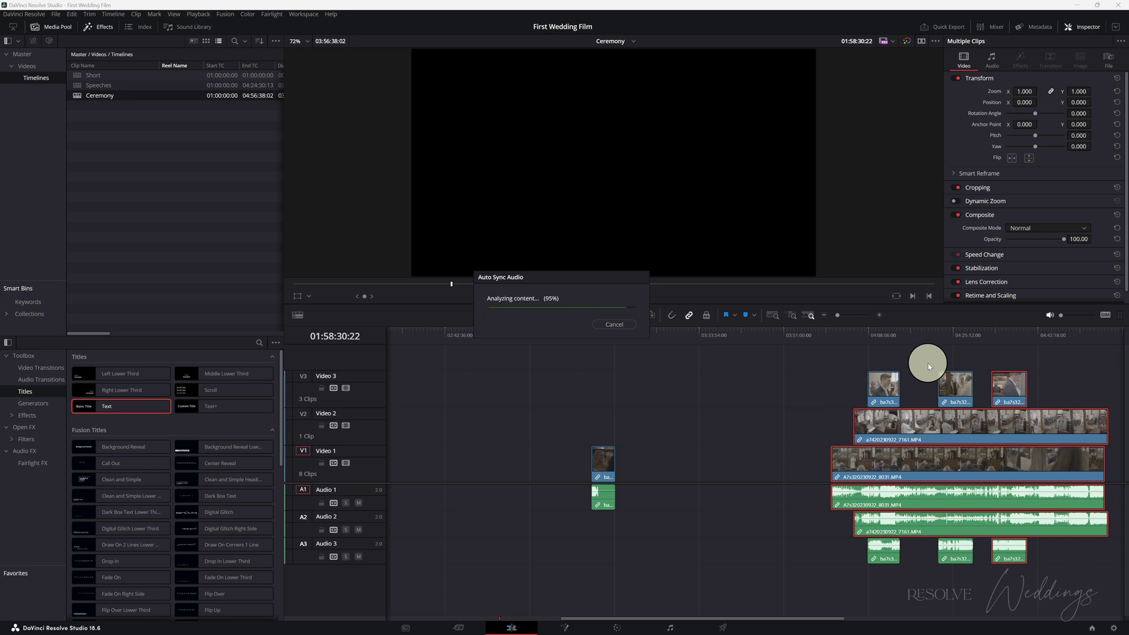
# - Select the second Video 3 clip with the main clips and auto-sync them by audio
pyautogui.keyDown('ctrl'); pyautogui.click(957, 551); pyautogui.keyUp('ctrl')
pyautogui.press('s')
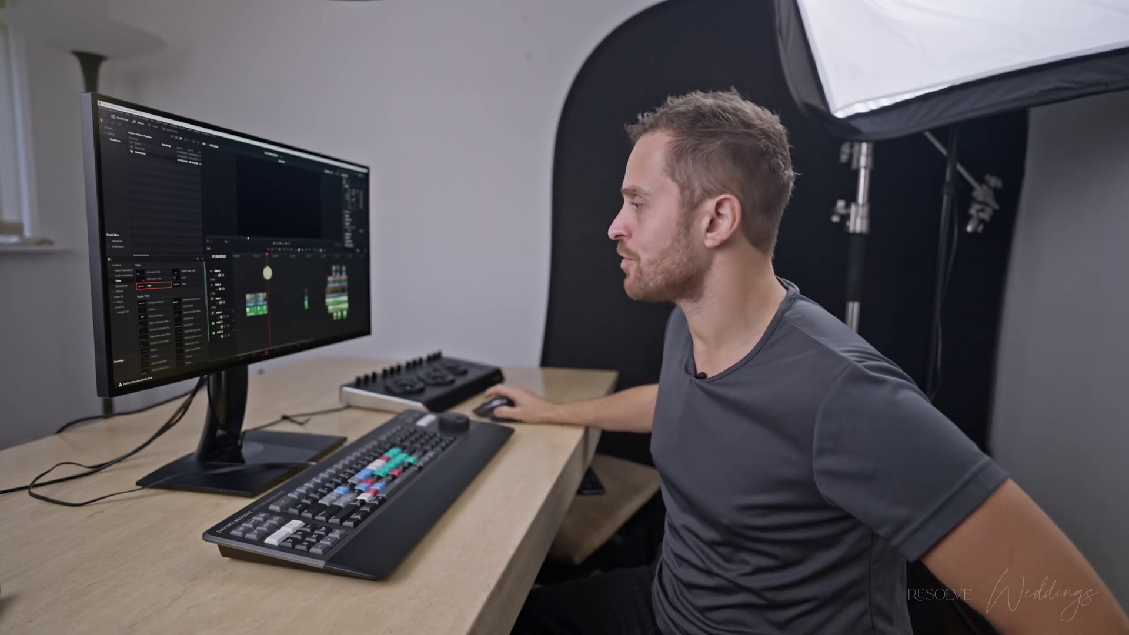
# - Return the playhead to the very start of the timeline
pyautogui.press('Home')
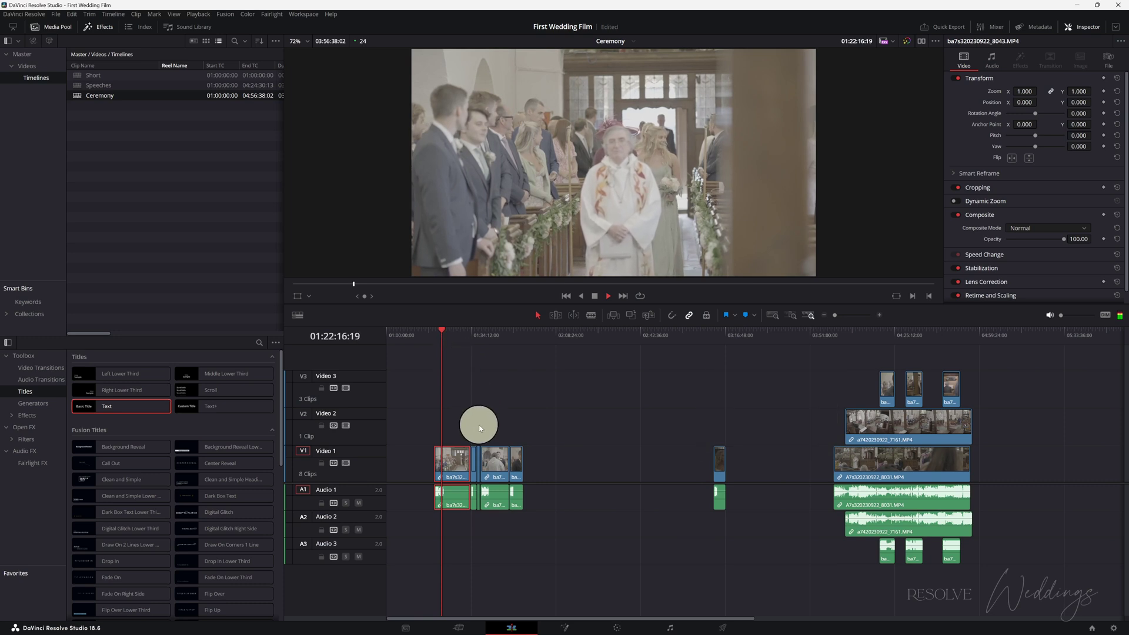
# - Move the opening V1 clip further right and change its speed to 400%
pyautogui.moveTo(453, 462); pyautogui.dragTo(590, 465)
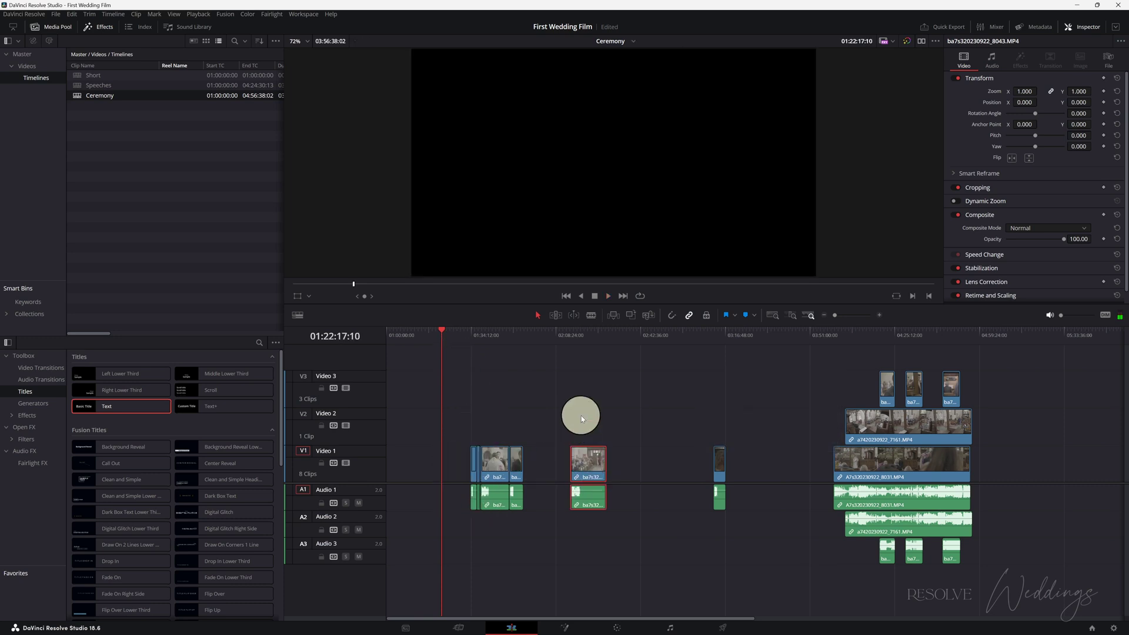
pyautogui.press('r')
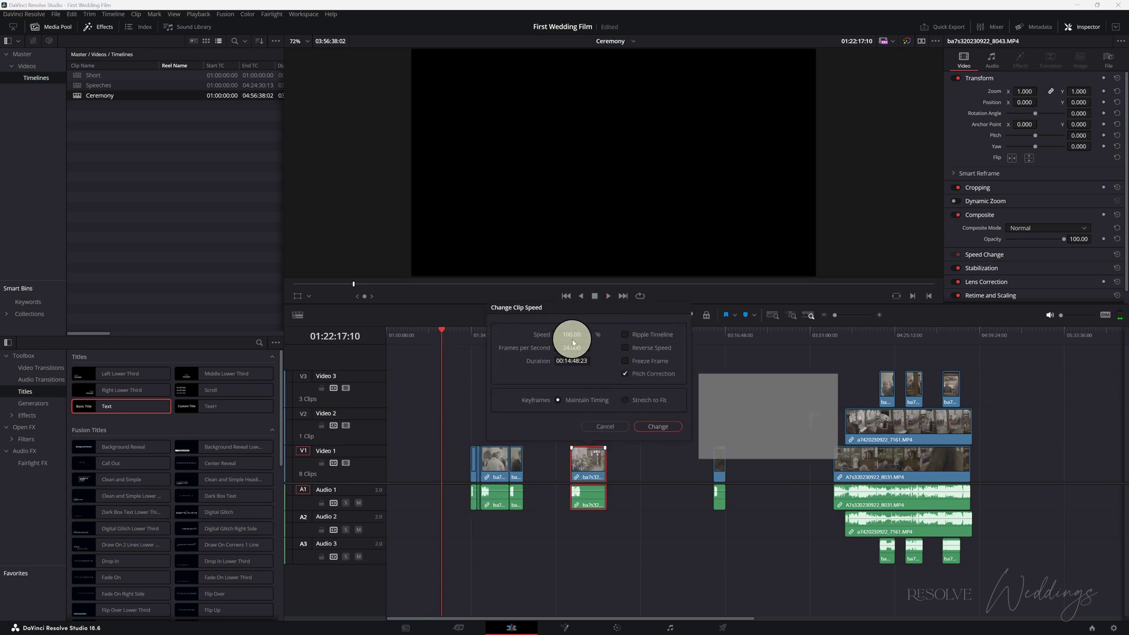
pyautogui.write('4')
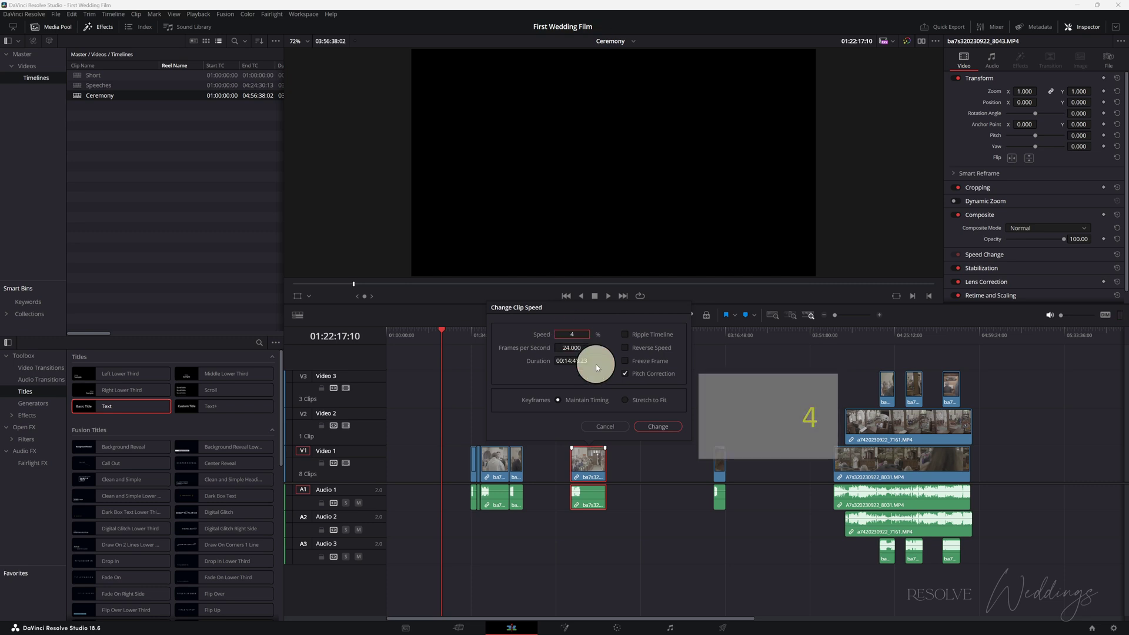
pyautogui.click(668, 432)
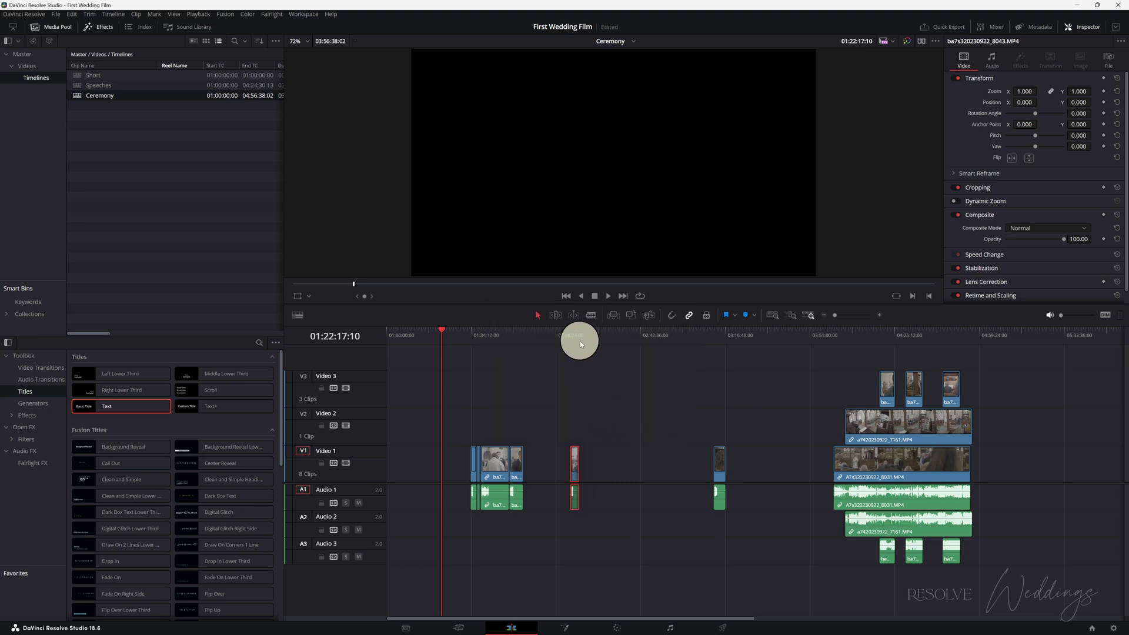
# - Turn off linked selection and paste a copy of its audio further along Audio 1
pyautogui.hotkey('ctrl', '=')
pyautogui.hotkey('ctrl', '=')
pyautogui.hotkey('ctrl', '=')
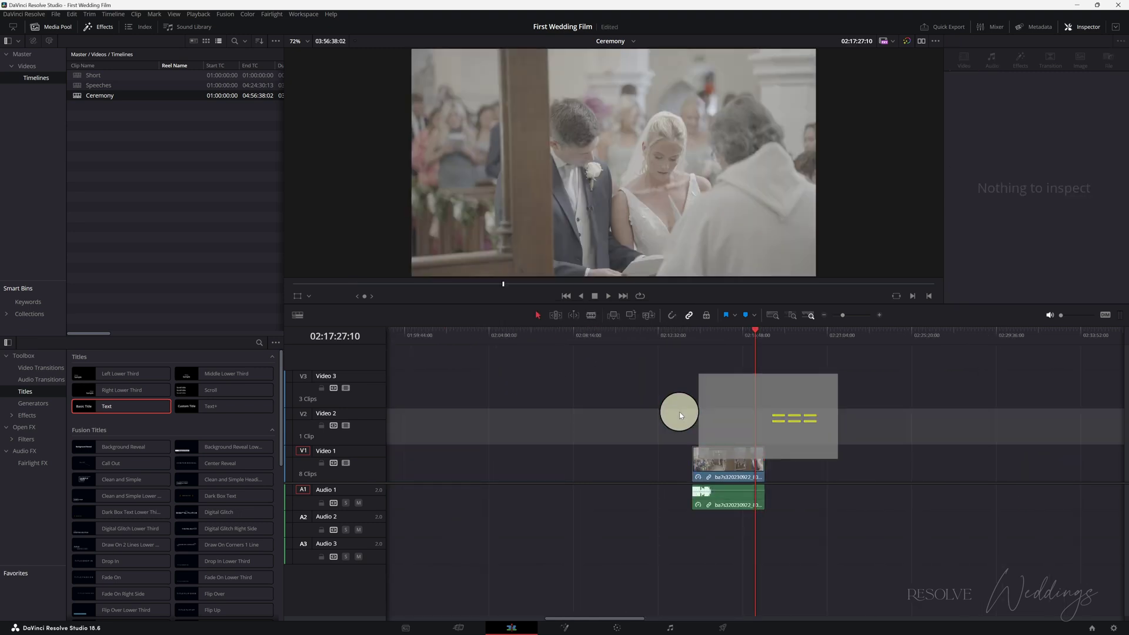
pyautogui.click(707, 510)
pyautogui.click(736, 433)
pyautogui.click(726, 508)
pyautogui.click(689, 315)
pyautogui.click(724, 428)
pyautogui.click(724, 495)
pyautogui.hotkey('ctrl', 'v')
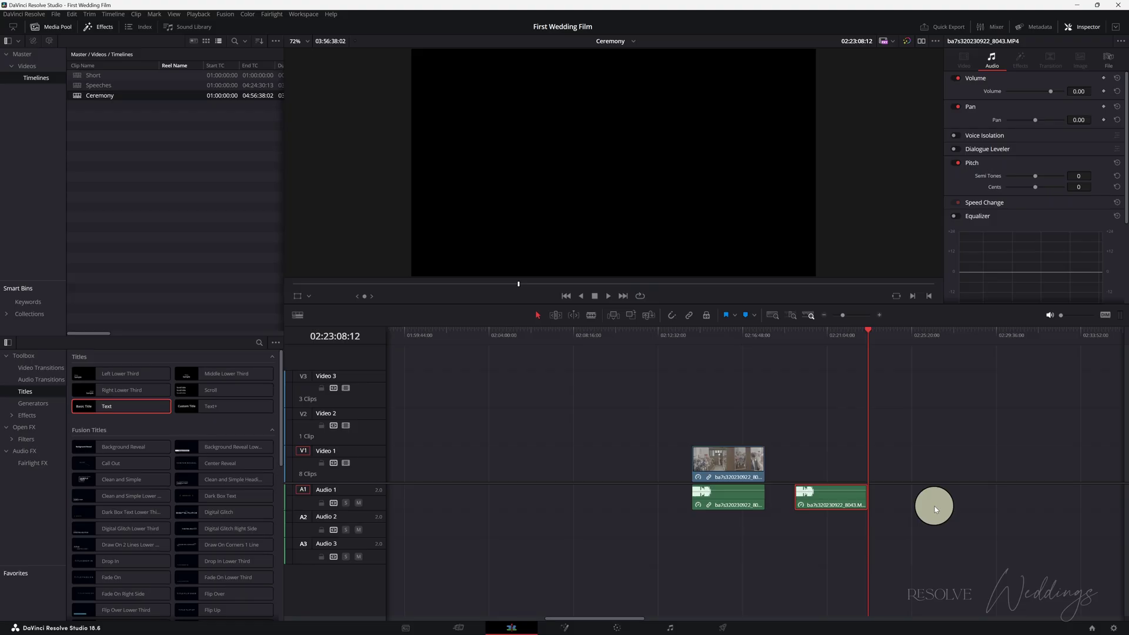
# - Set the audio copy to 50% speed and move it earlier onto a lower audio track
pyautogui.press('r')
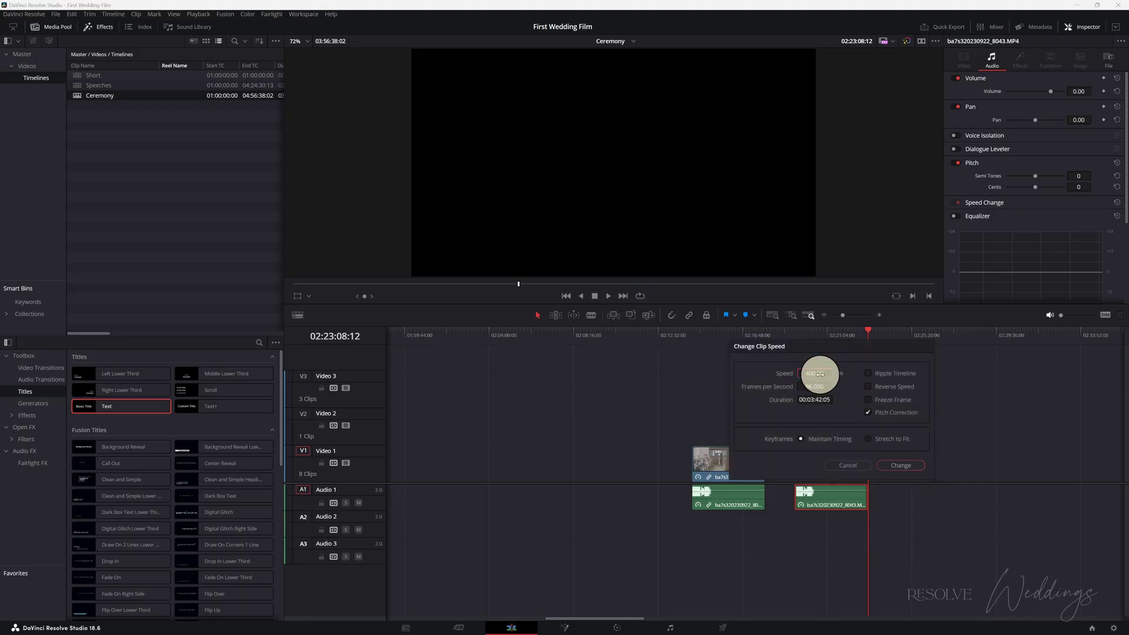
pyautogui.write('50')
pyautogui.press('Return')
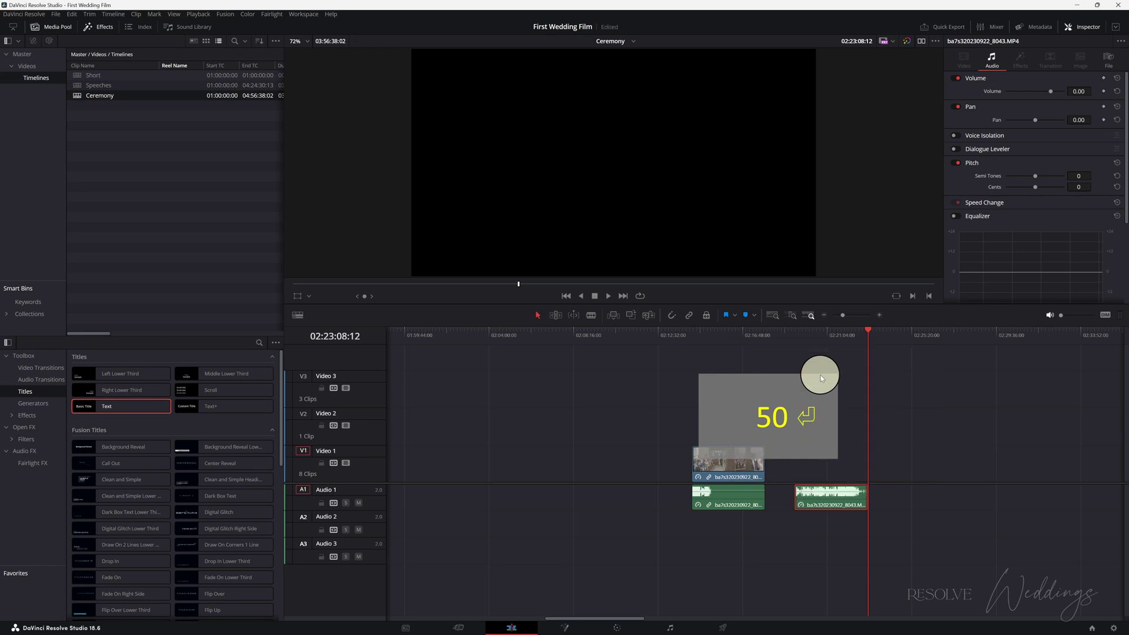
pyautogui.moveTo(824, 504)
pyautogui.mouseDown()
pyautogui.moveTo(729, 505)
pyautogui.moveTo(845, 517)
pyautogui.mouseUp()
pyautogui.scroll(-3, 866, 522)
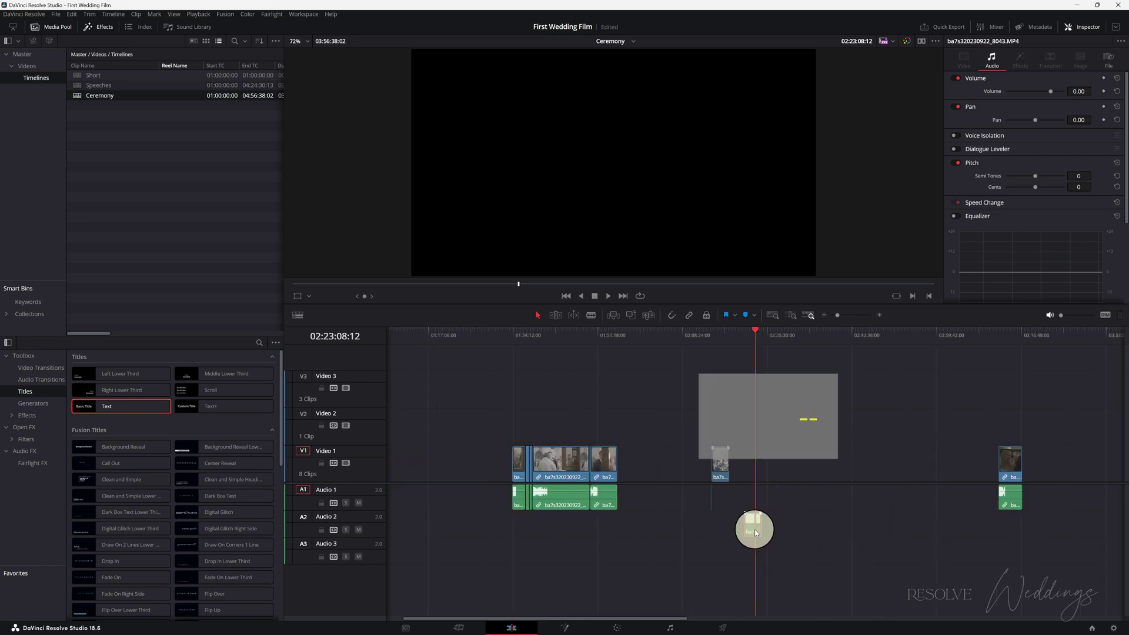
pyautogui.hscroll(3, 1034, 504)
pyautogui.hscroll(3, 1018, 517)
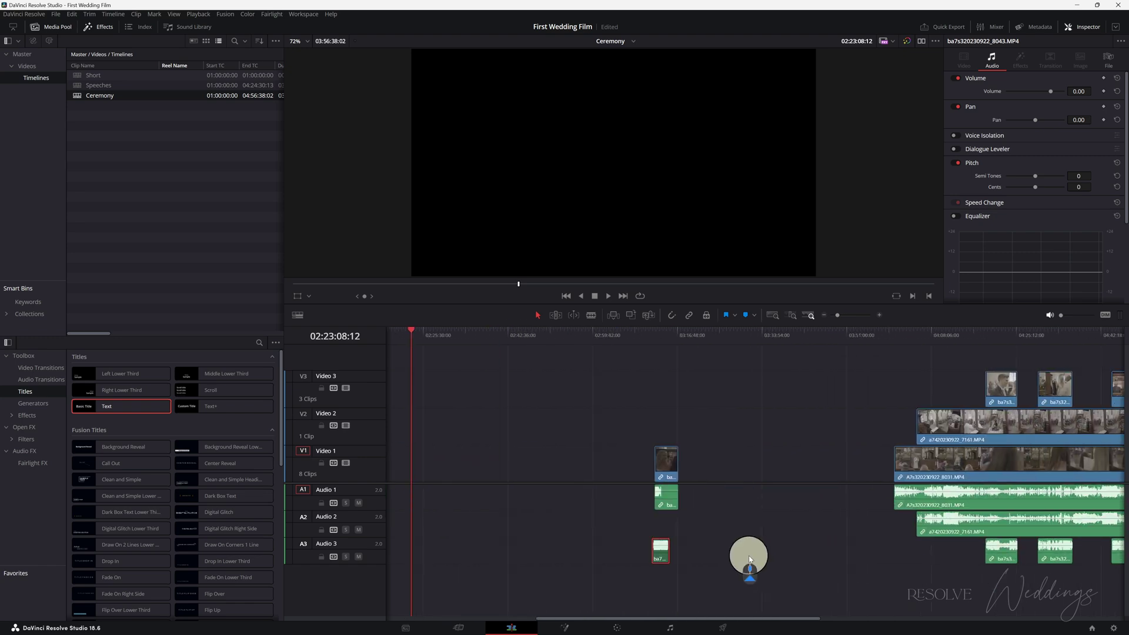
pyautogui.click(668, 551)
pyautogui.press('z')
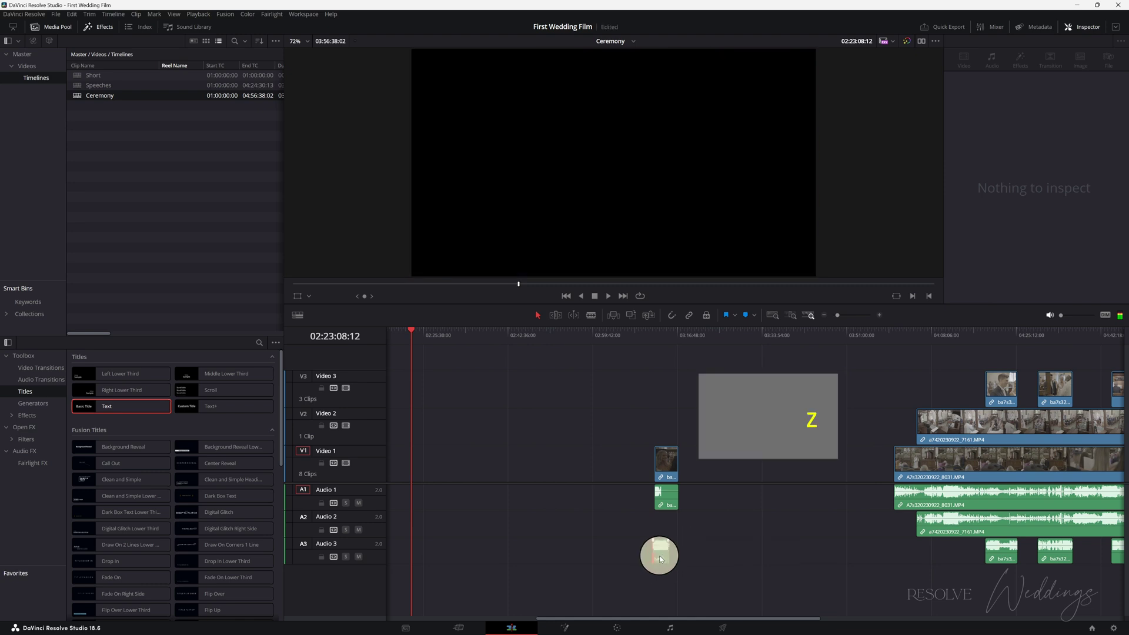
# - Sync the small audio clip to the other angles and move its video to Video 3
pyautogui.moveTo(661, 556); pyautogui.dragTo(938, 557)
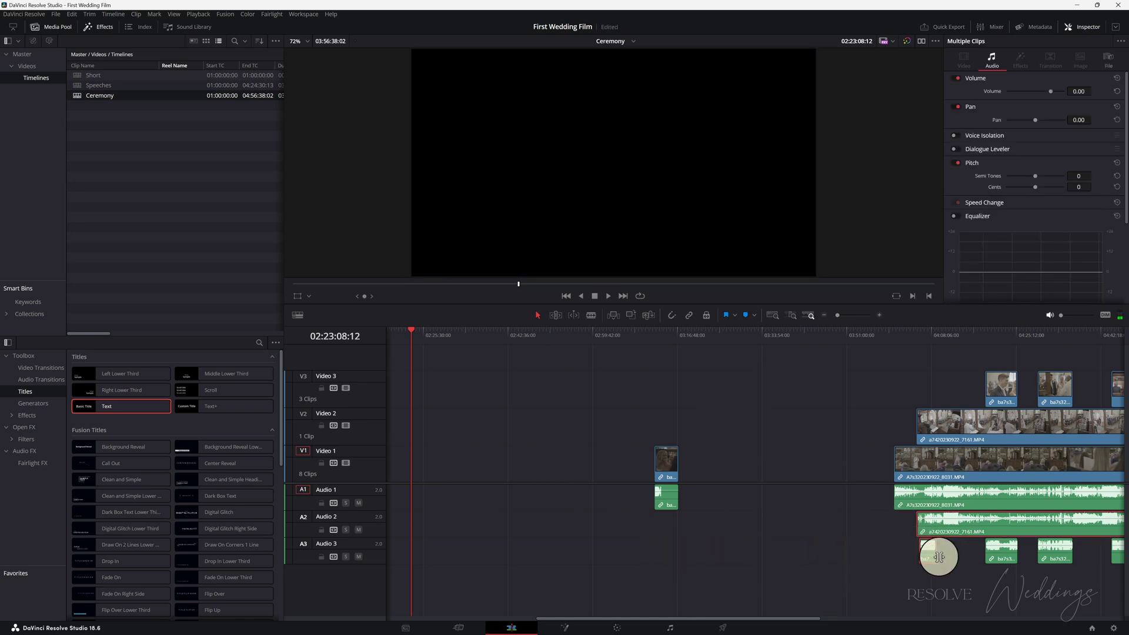
pyautogui.hotkey('alt', 's')
pyautogui.hscroll(-3, 798, 565)
pyautogui.moveTo(508, 460); pyautogui.dragTo(1062, 382)
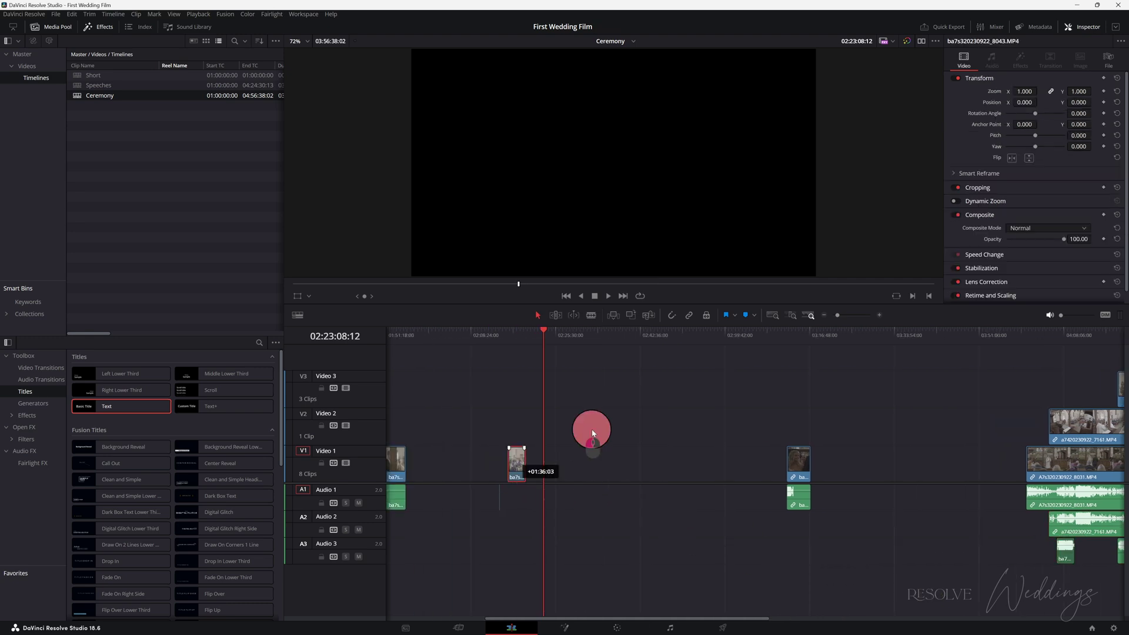
pyautogui.click(1059, 335)
pyautogui.scroll(5, 1061, 370)
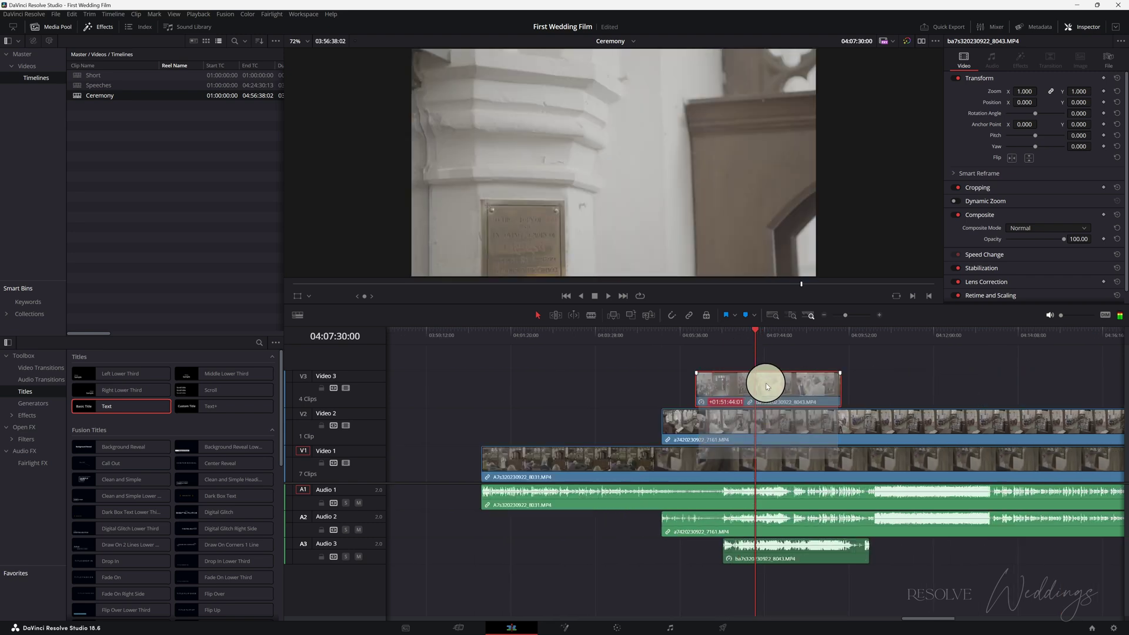
# - Nudge the Video 3 clip slightly later and select it under the playhead
pyautogui.moveTo(775, 381)
pyautogui.mouseDown()
pyautogui.moveTo(809, 381)
pyautogui.moveTo(800, 387)
pyautogui.mouseUp()
pyautogui.hotkey('ctrl', '=')
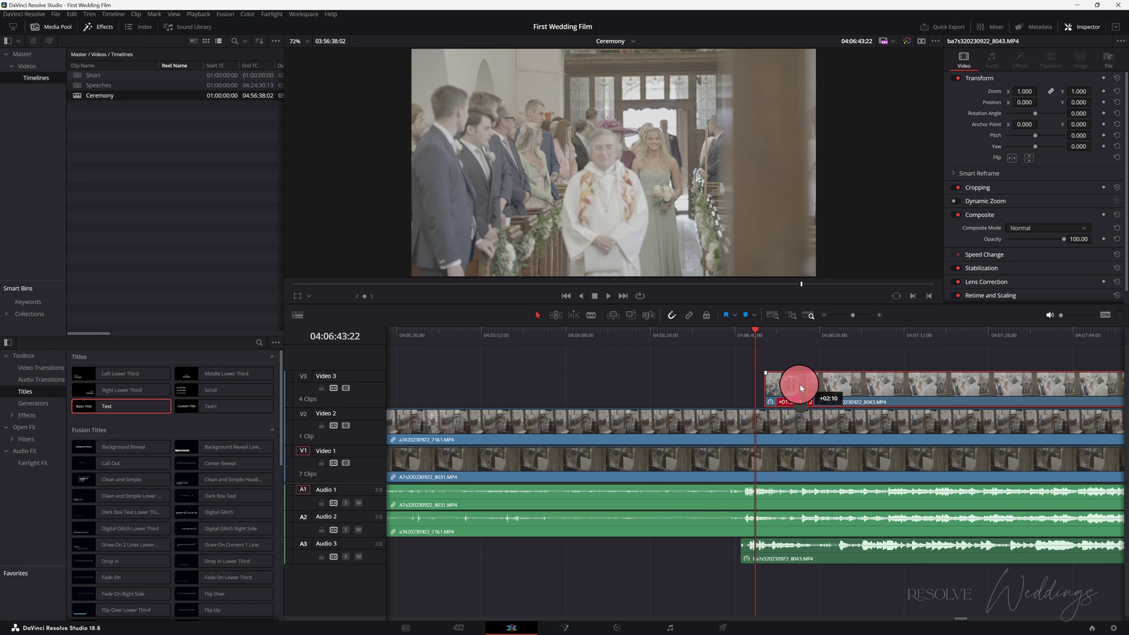
pyautogui.moveTo(800, 384); pyautogui.dragTo(800, 384)
pyautogui.press('v')
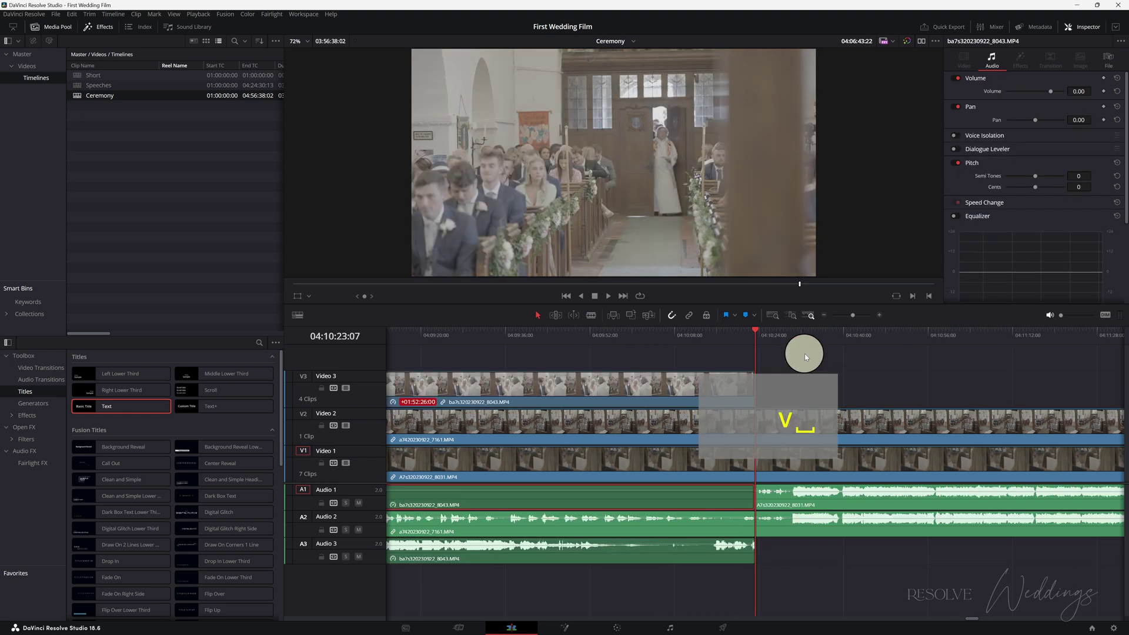
# - Play back the overlap to check the camera angles stay in sync
pyautogui.press('-')
pyautogui.press('-')
pyautogui.press('-')
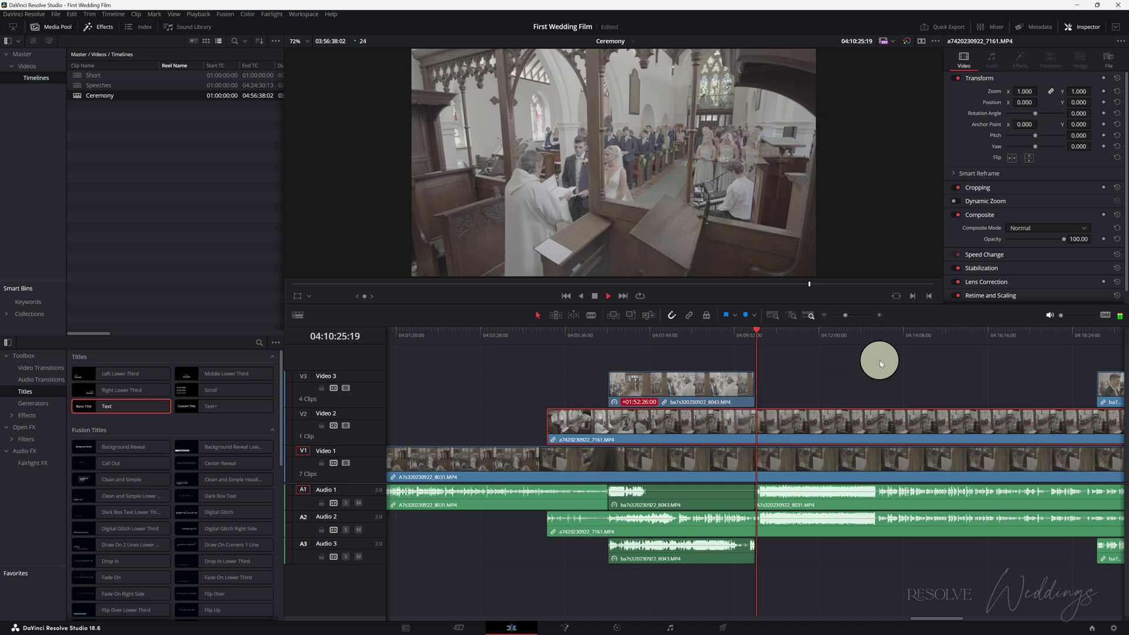
pyautogui.click(609, 339)
pyautogui.press('space')
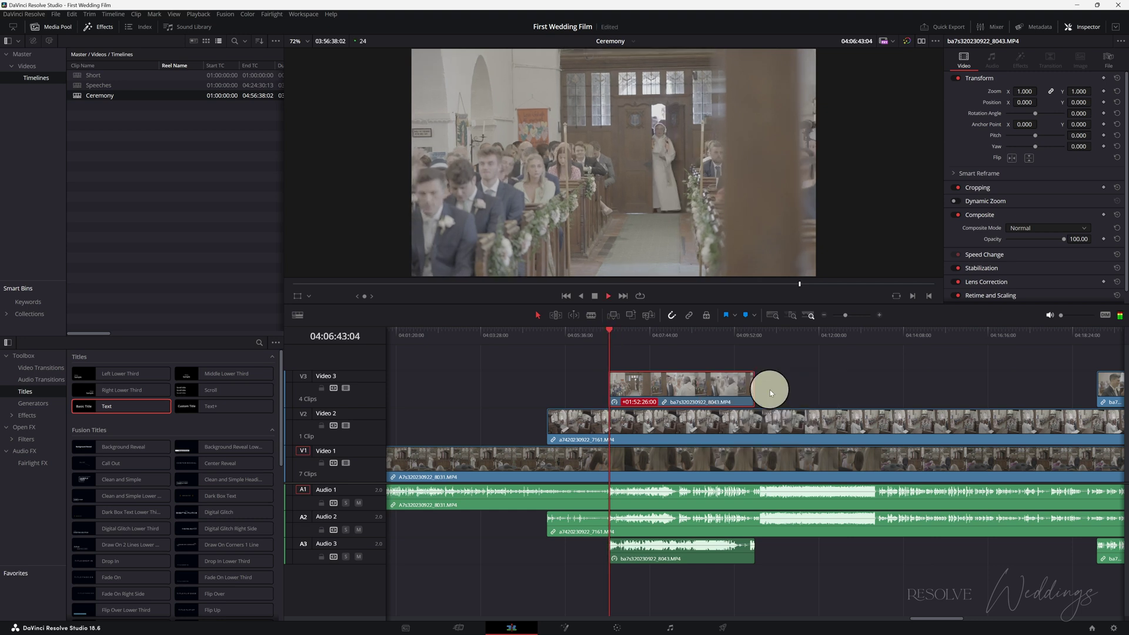
pyautogui.press('space')
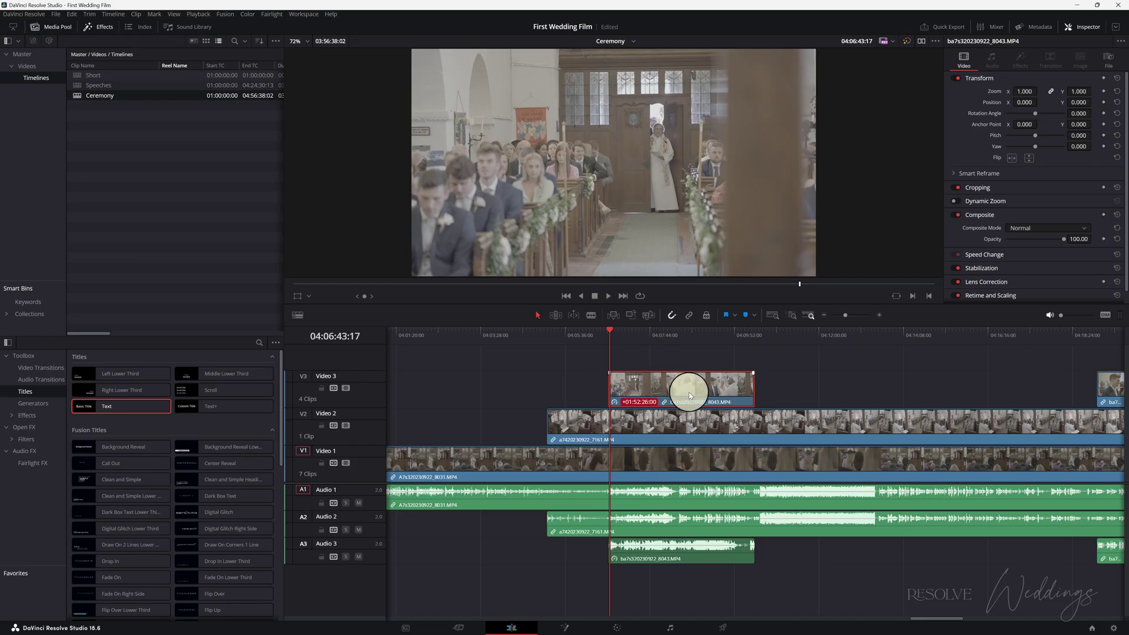
pyautogui.moveTo(689, 393)
pyautogui.mouseDown()
pyautogui.moveTo(469, 420)
pyautogui.moveTo(479, 430)
pyautogui.moveTo(688, 403)
pyautogui.mouseUp()
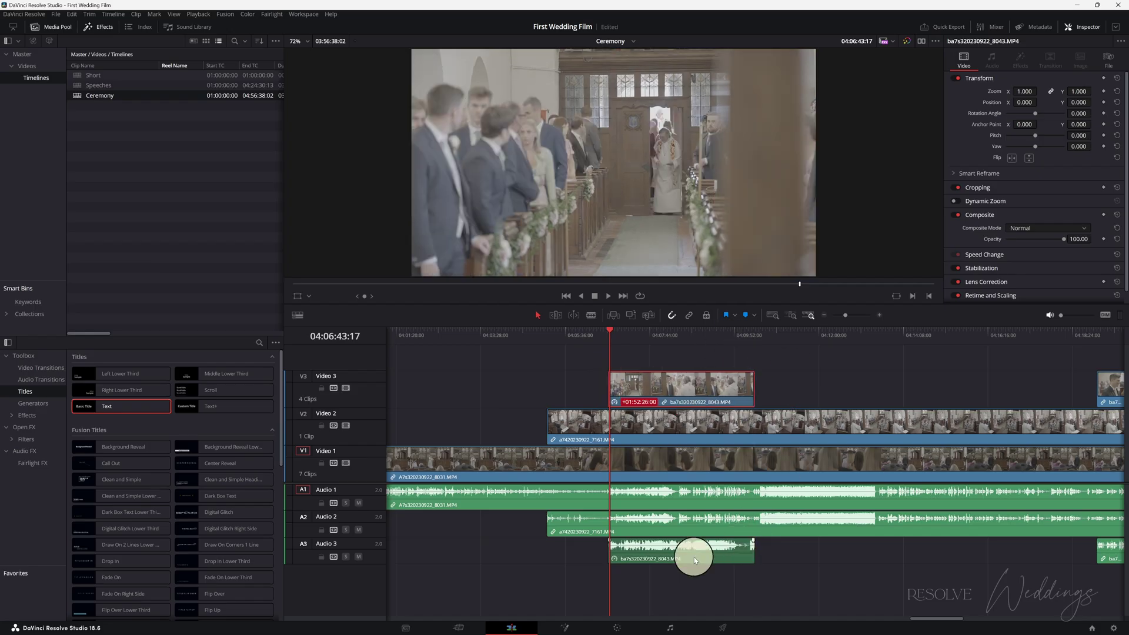
pyautogui.moveTo(695, 558)
pyautogui.mouseDown()
pyautogui.moveTo(681, 377)
pyautogui.moveTo(728, 404)
pyautogui.mouseUp()
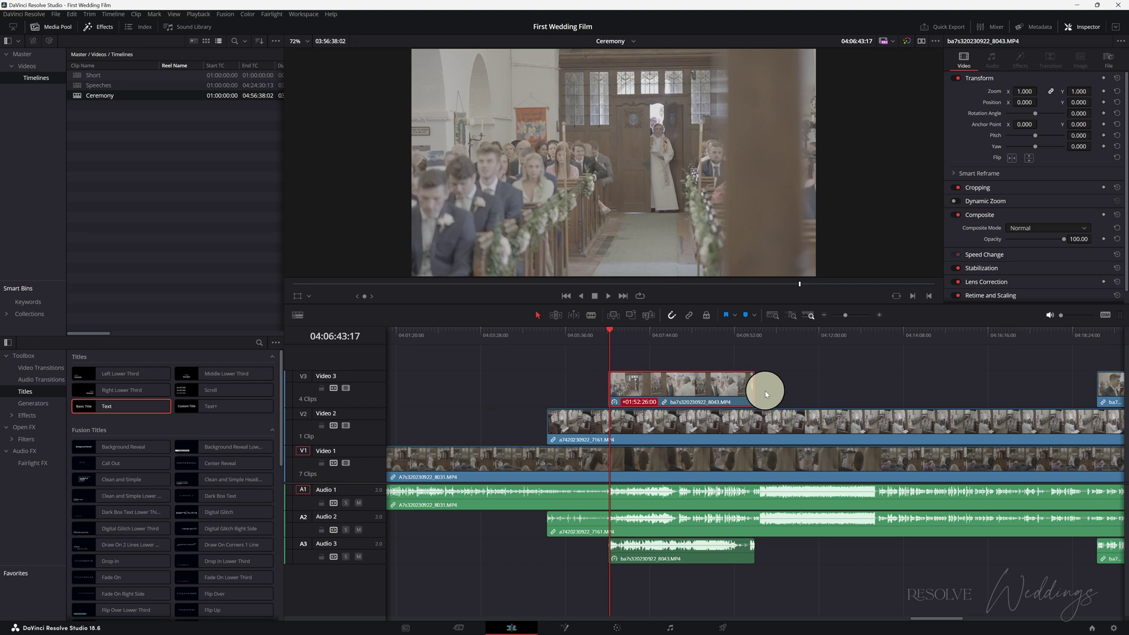
# - Re-enable linked selection and try shifting the Video 3 clip, undoing the move
pyautogui.click(688, 315)
pyautogui.click(723, 347)
pyautogui.click(693, 381)
pyautogui.hscroll(3, 757, 362)
pyautogui.hscroll(-3, 759, 371)
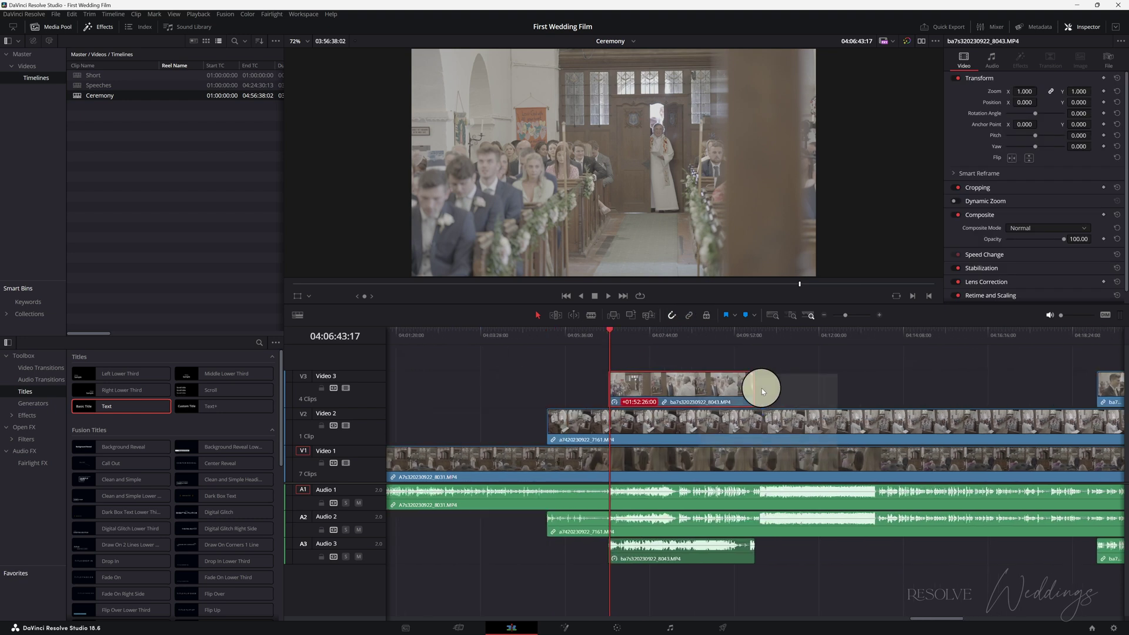
pyautogui.scroll(-2, 762, 388)
pyautogui.hscroll(-10, 571, 427)
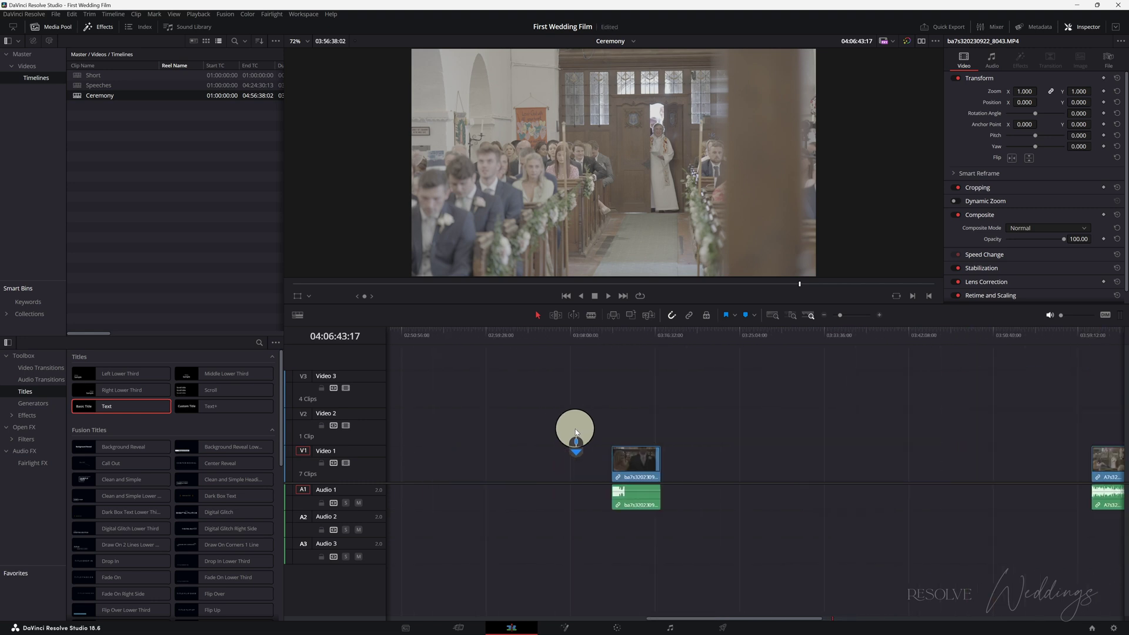
pyautogui.hscroll(-5, 575, 432)
pyautogui.hscroll(-4, 575, 432)
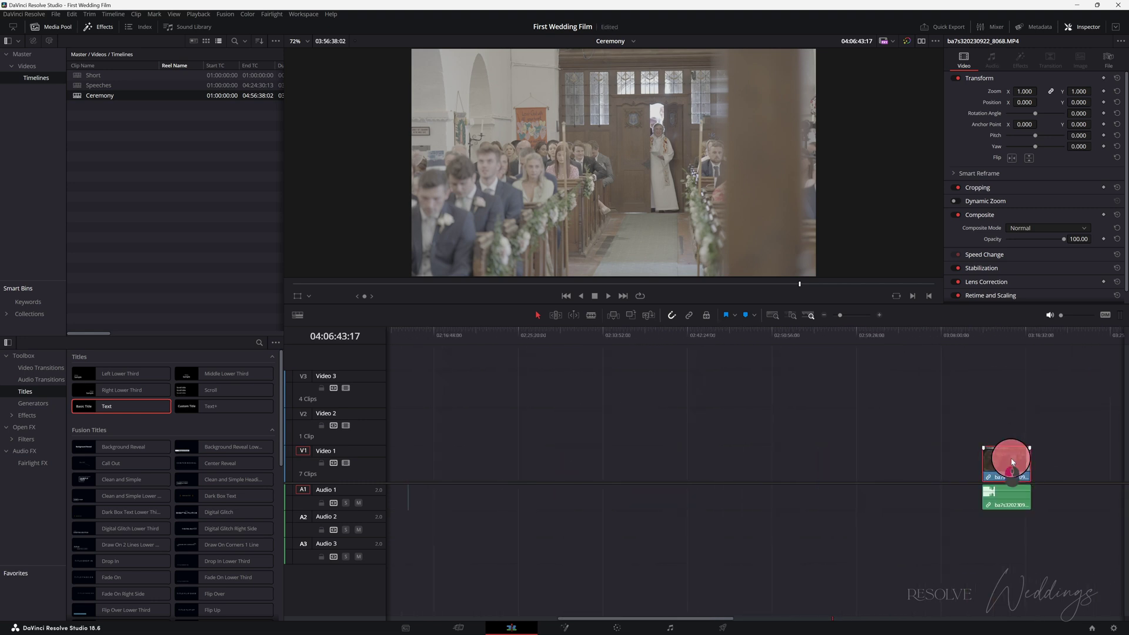
pyautogui.moveTo(994, 459); pyautogui.dragTo(995, 458)
pyautogui.hotkey('ctrl', 'z')
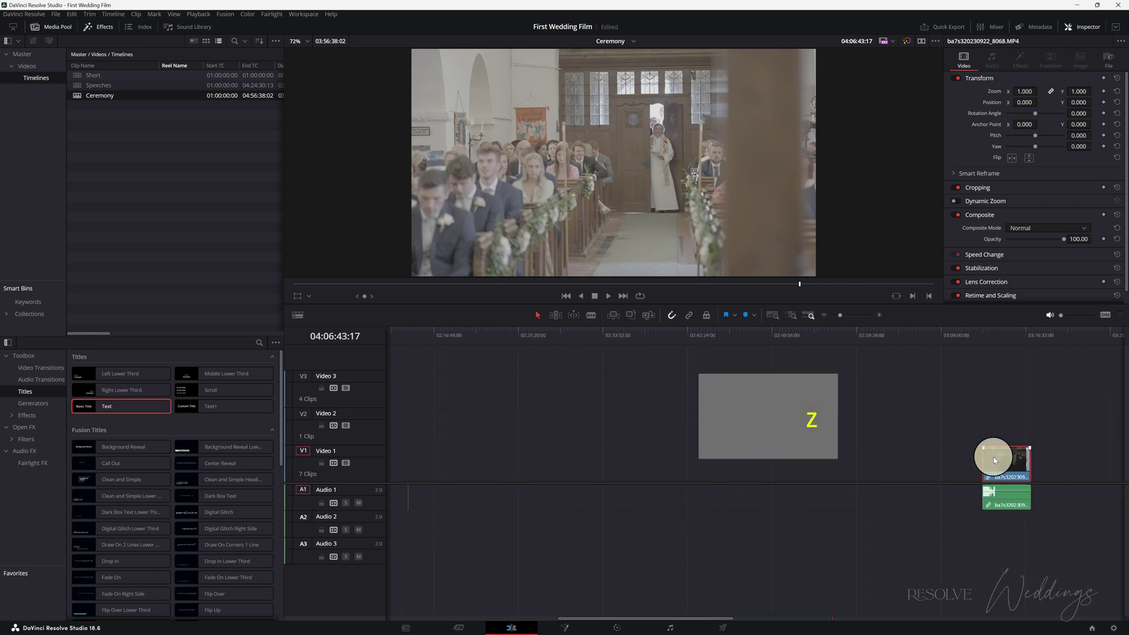
pyautogui.click(1053, 545)
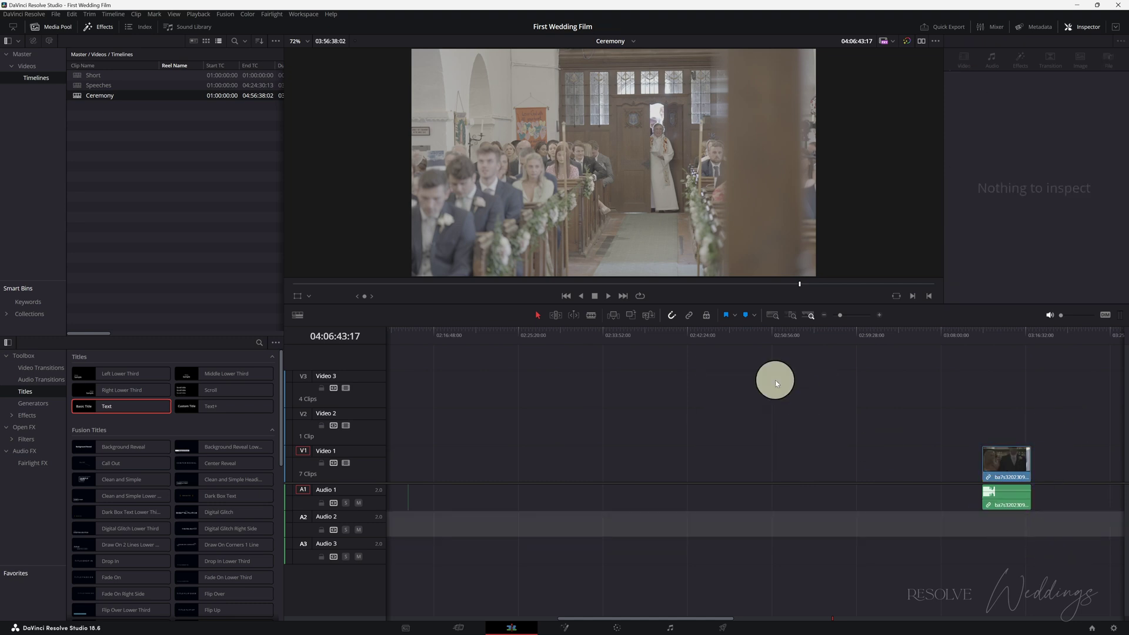
# - Try moving the video clip alone up to Video 2, then undo it
pyautogui.press('f')
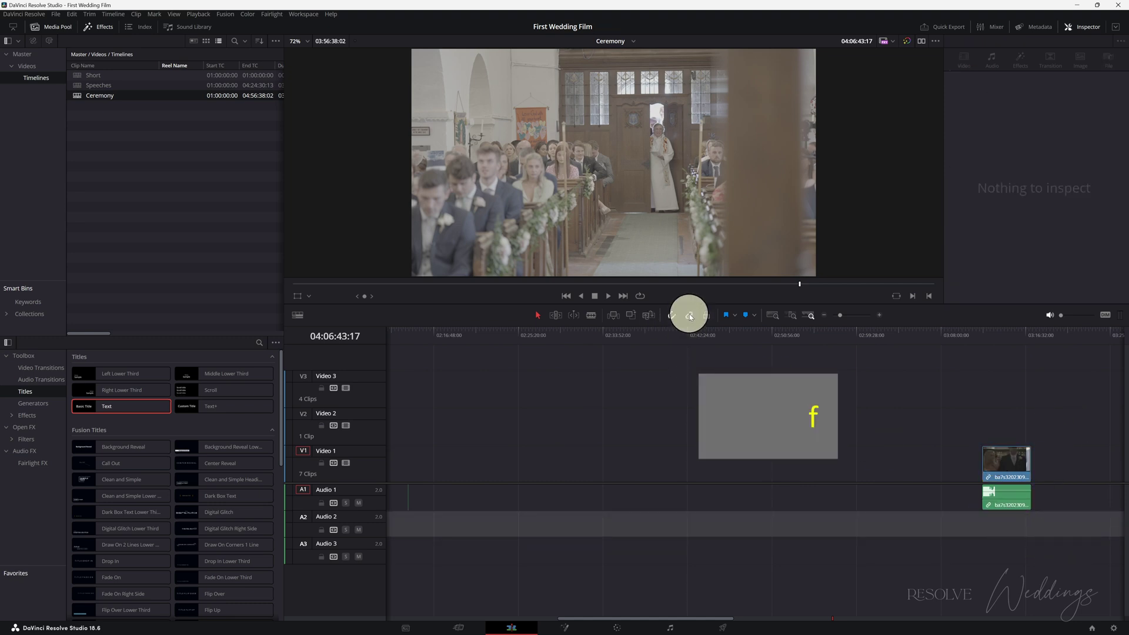
pyautogui.click(1010, 464)
pyautogui.moveTo(1011, 464)
pyautogui.mouseDown()
pyautogui.moveTo(915, 428)
pyautogui.moveTo(831, 427)
pyautogui.mouseUp()
pyautogui.press('f')
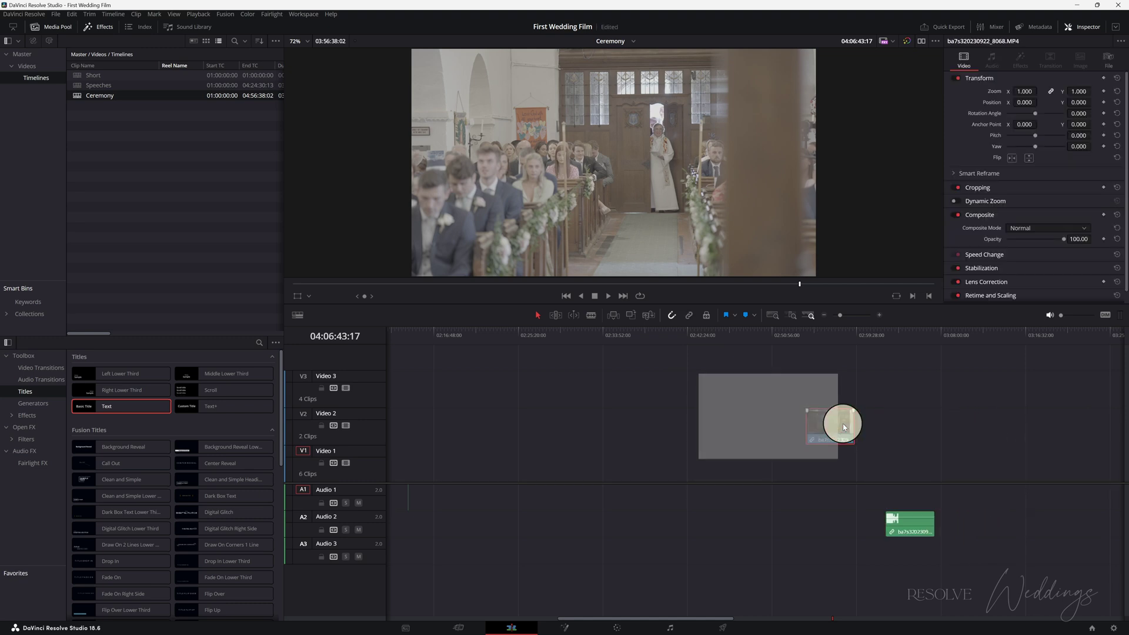
pyautogui.hotkey('ctrl', 'z')
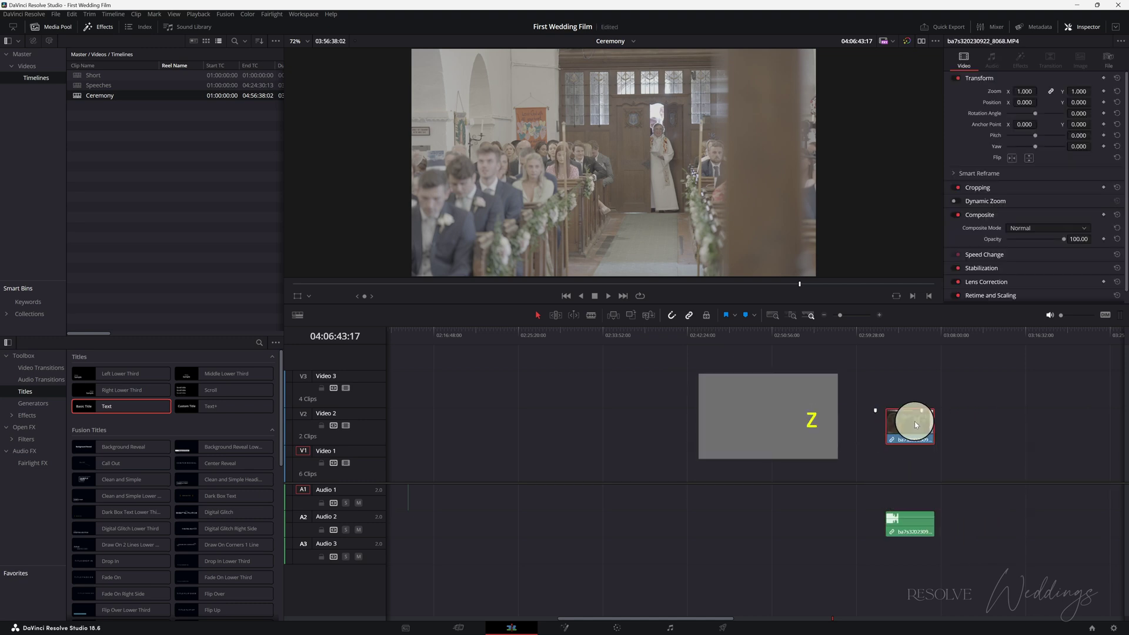
# - Drag the short Video 2 clip and its linked audio earlier
pyautogui.click(982, 422)
pyautogui.press('f')
pyautogui.click(988, 425)
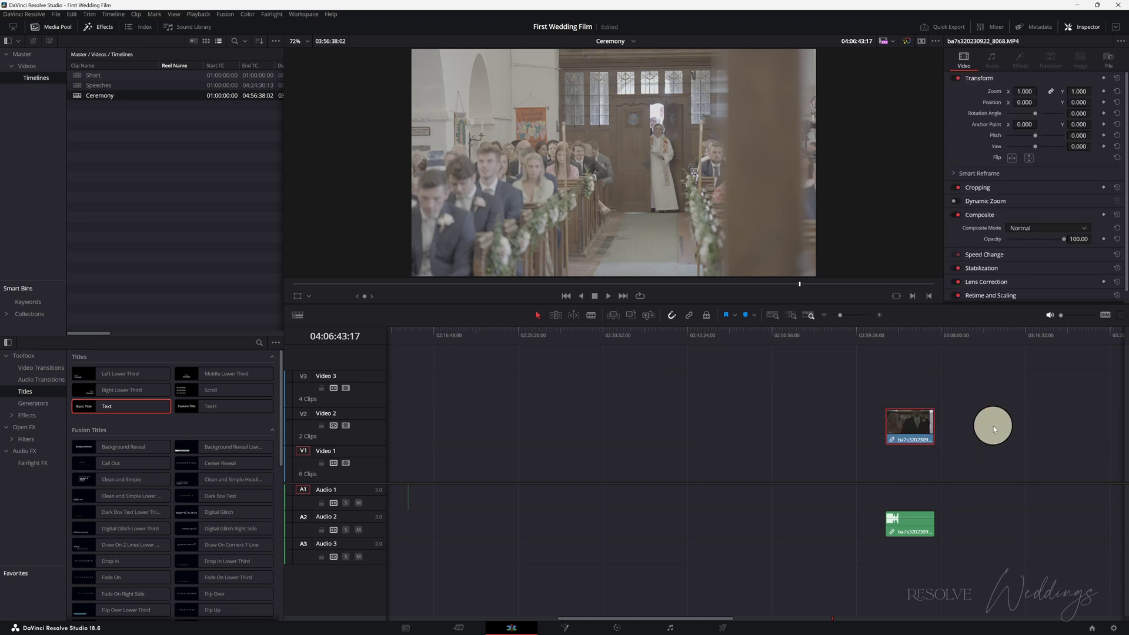
pyautogui.press('f')
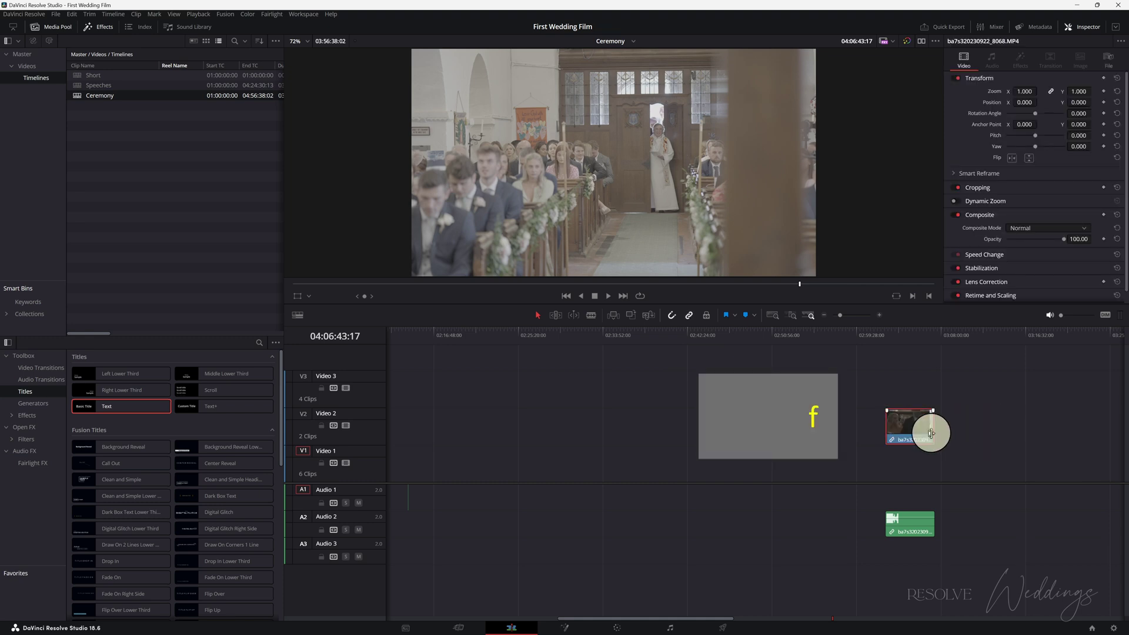
pyautogui.click(899, 422)
pyautogui.moveTo(898, 421); pyautogui.dragTo(813, 421)
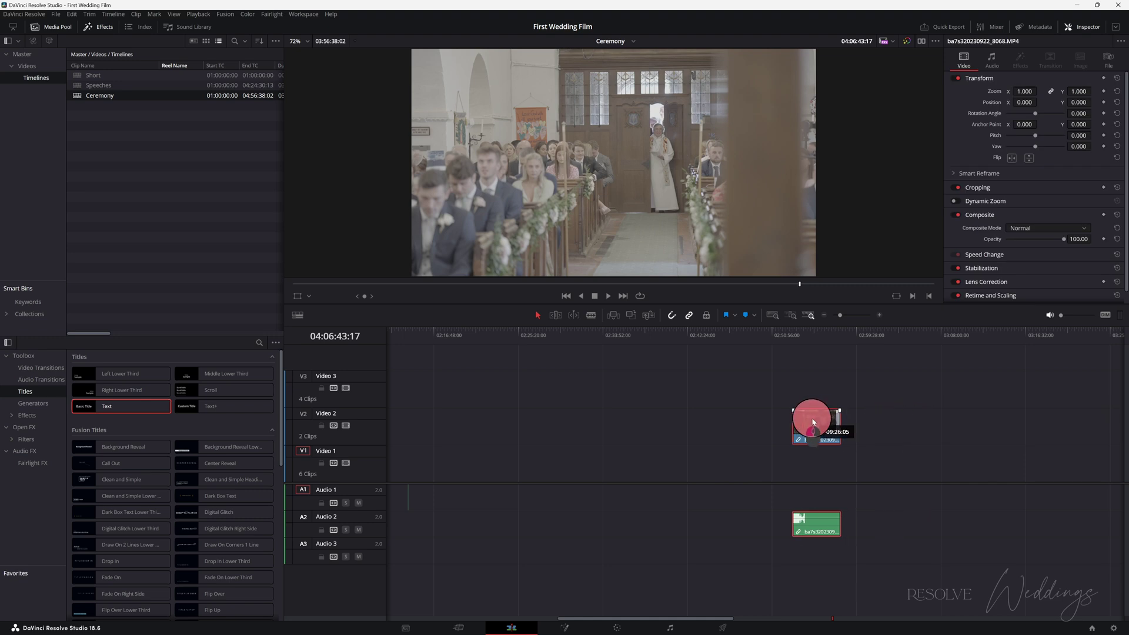
# - Cut the stray early V1/V2 and A1/A2 clips, then slide the remaining clips to the start
pyautogui.hotkey('shift', 'z')
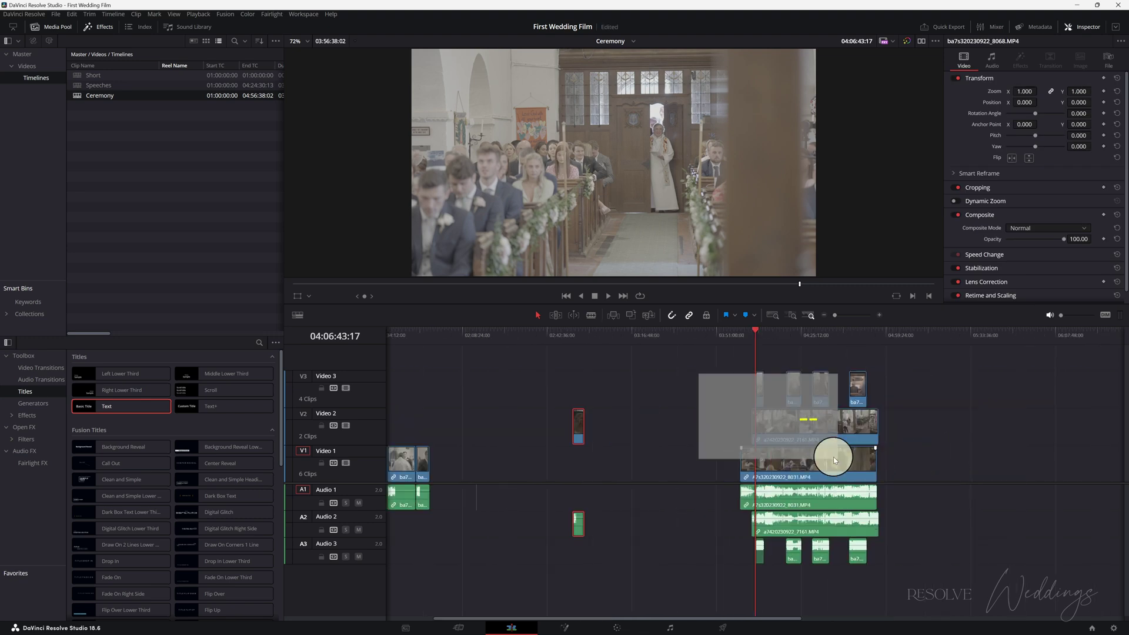
pyautogui.click(741, 335)
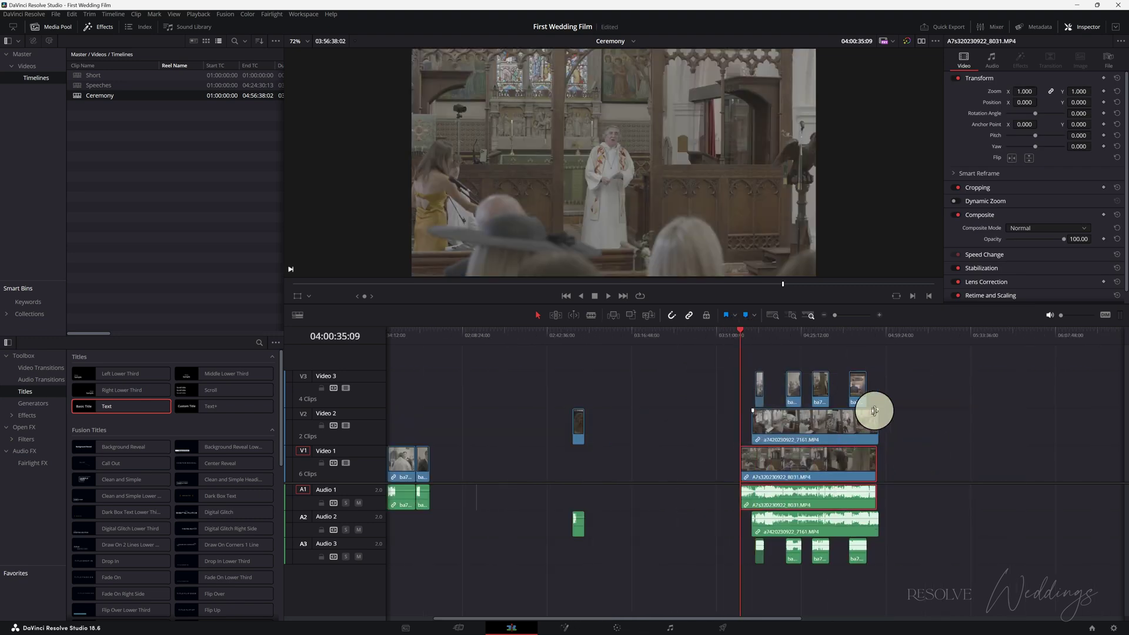
pyautogui.scroll(-3, 875, 412)
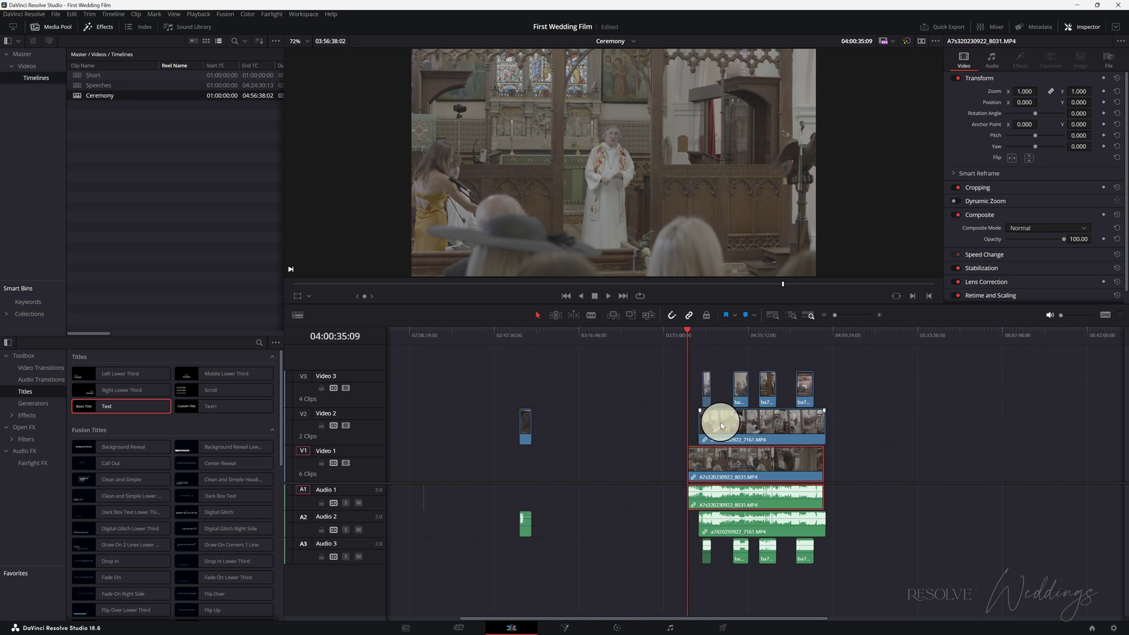
pyautogui.scroll(-3, 706, 432)
pyautogui.scroll(-3, 693, 439)
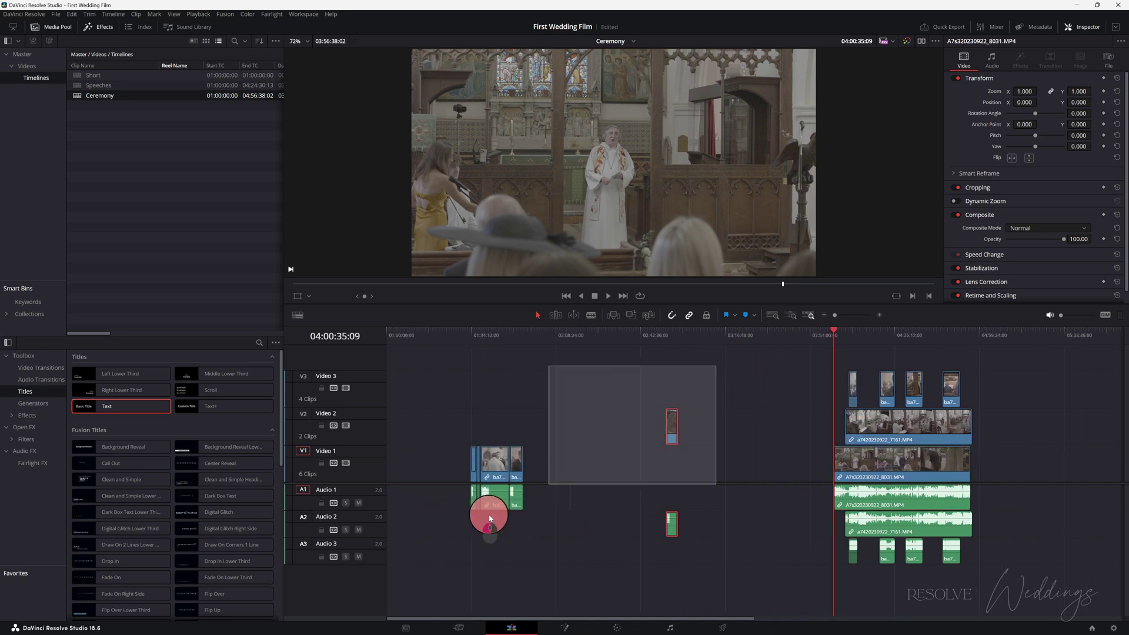
pyautogui.moveTo(701, 395); pyautogui.dragTo(433, 550)
pyautogui.hotkey('ctrl', 'x')
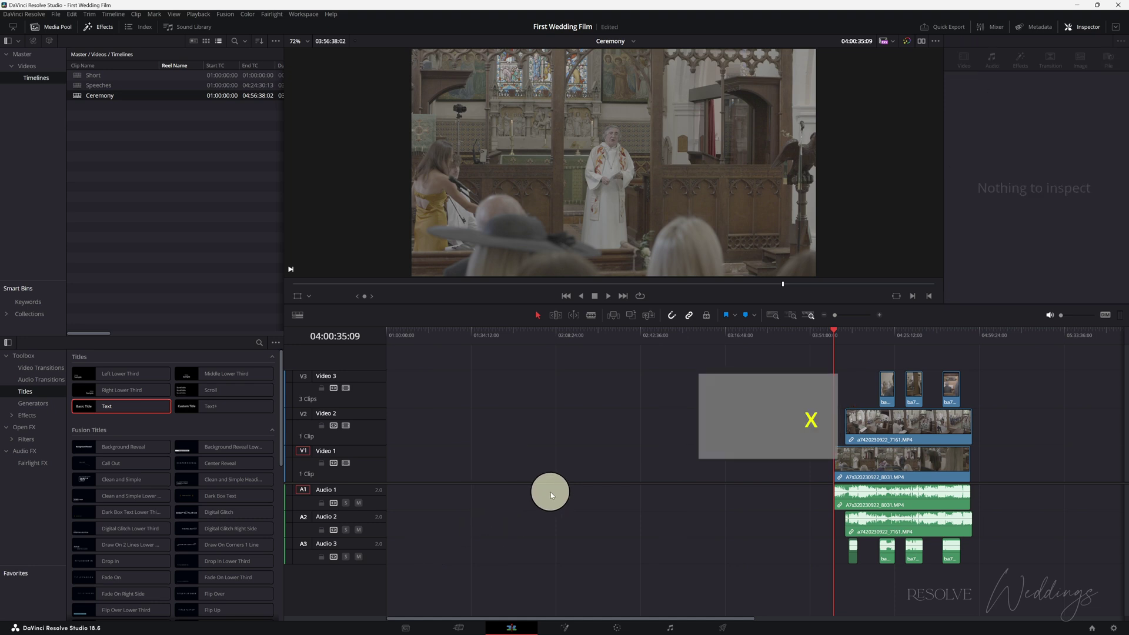
pyautogui.hotkey('ctrl', 'z')
pyautogui.moveTo(697, 394); pyautogui.dragTo(440, 572)
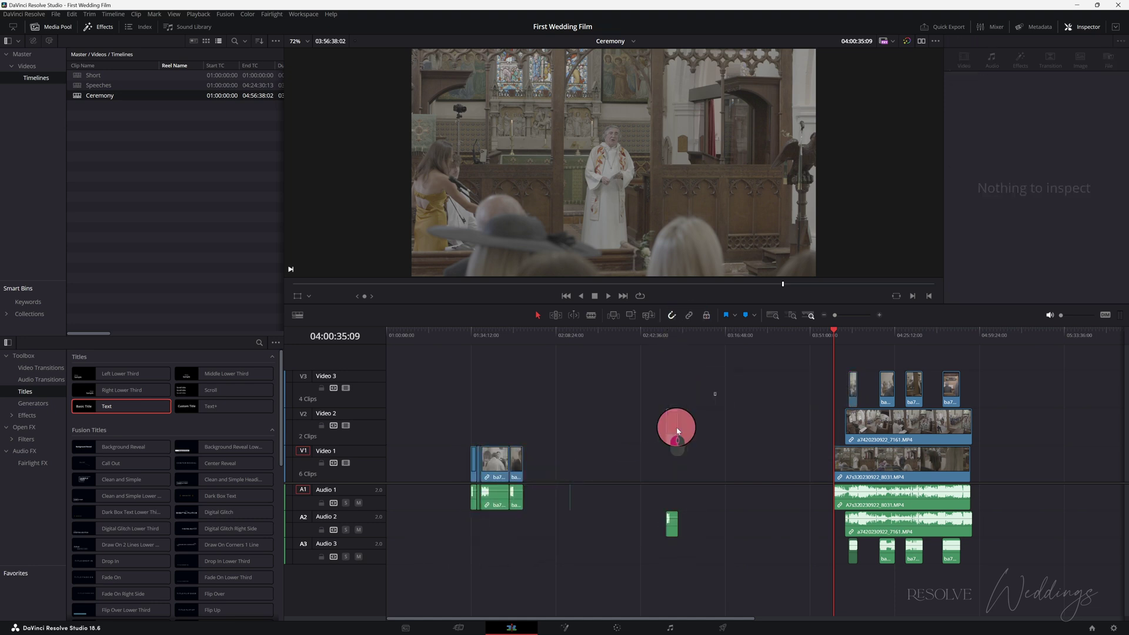
pyautogui.moveTo(704, 389); pyautogui.dragTo(437, 591)
pyautogui.hotkey('ctrl', 'x')
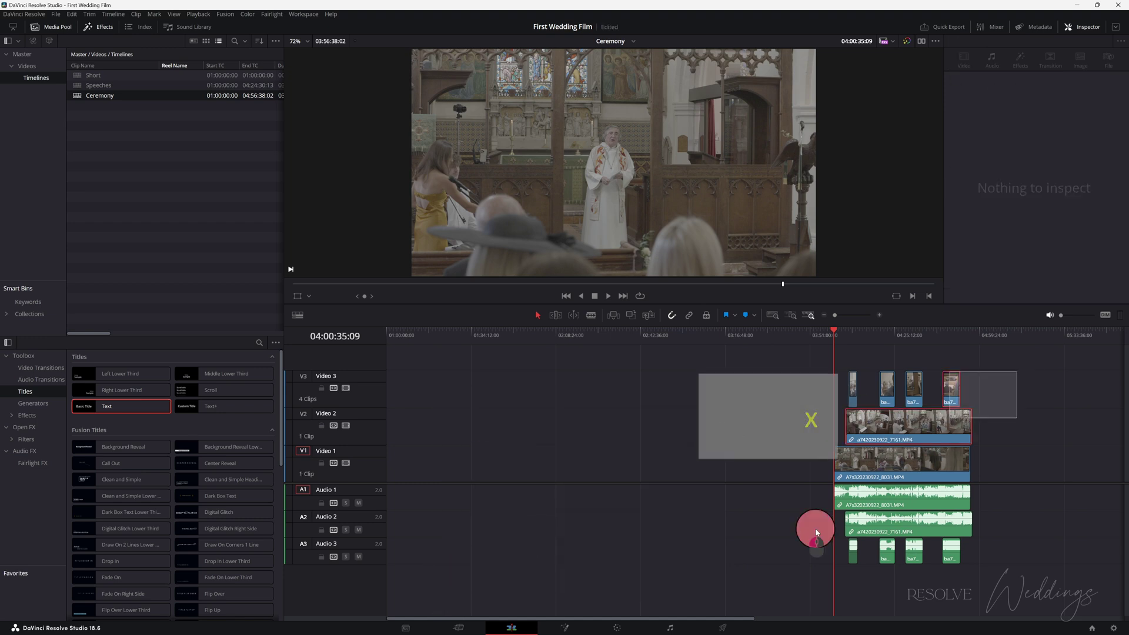
pyautogui.moveTo(1014, 371); pyautogui.dragTo(789, 565)
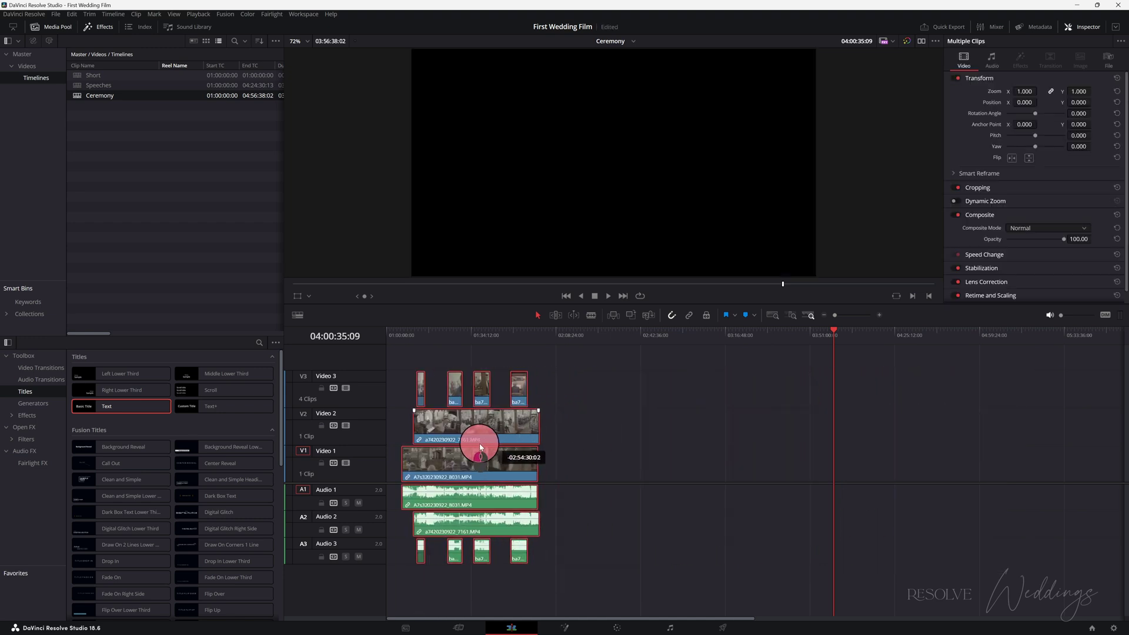
pyautogui.moveTo(926, 438); pyautogui.dragTo(430, 427)
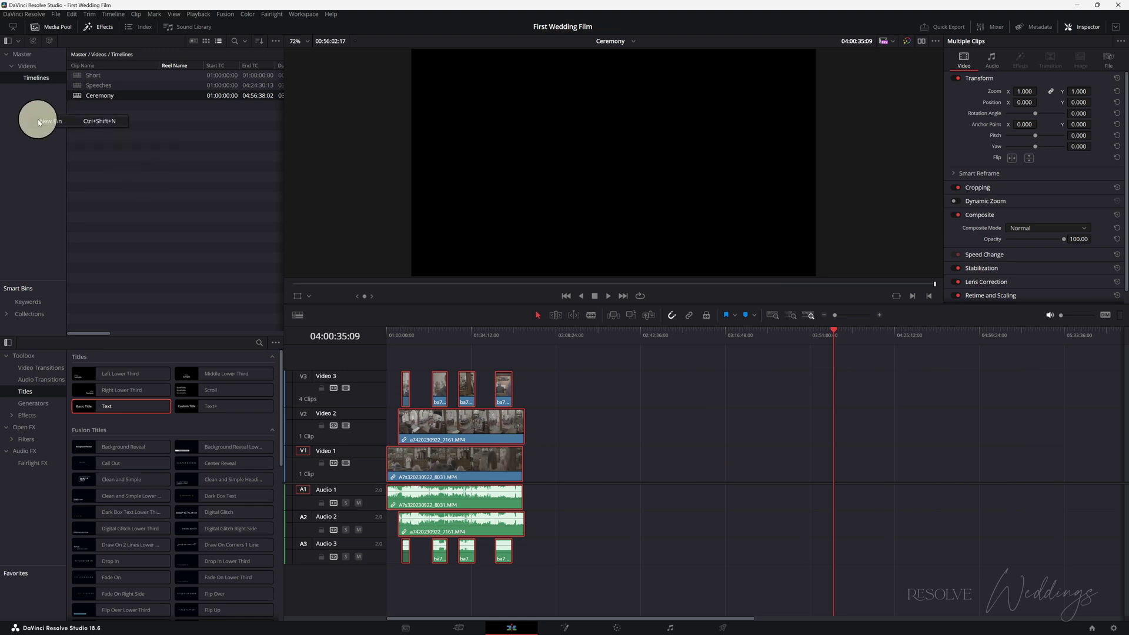
# - Create a new bin named 'Audio' under Master and open it
pyautogui.rightClick(46, 54)
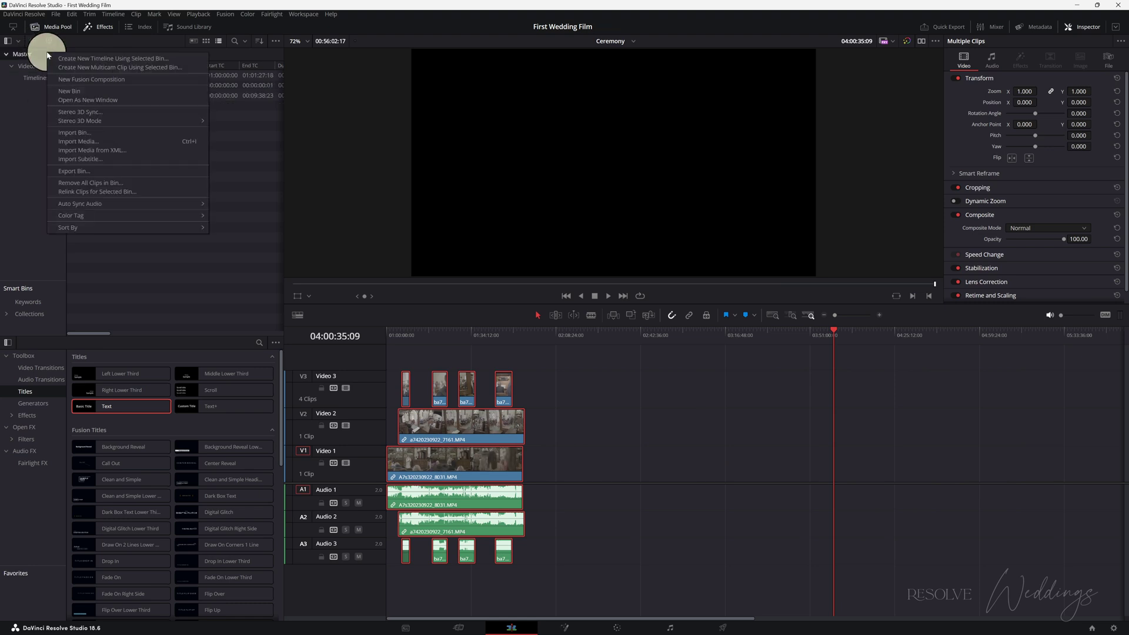
pyautogui.click(90, 92)
pyautogui.write('Aud')
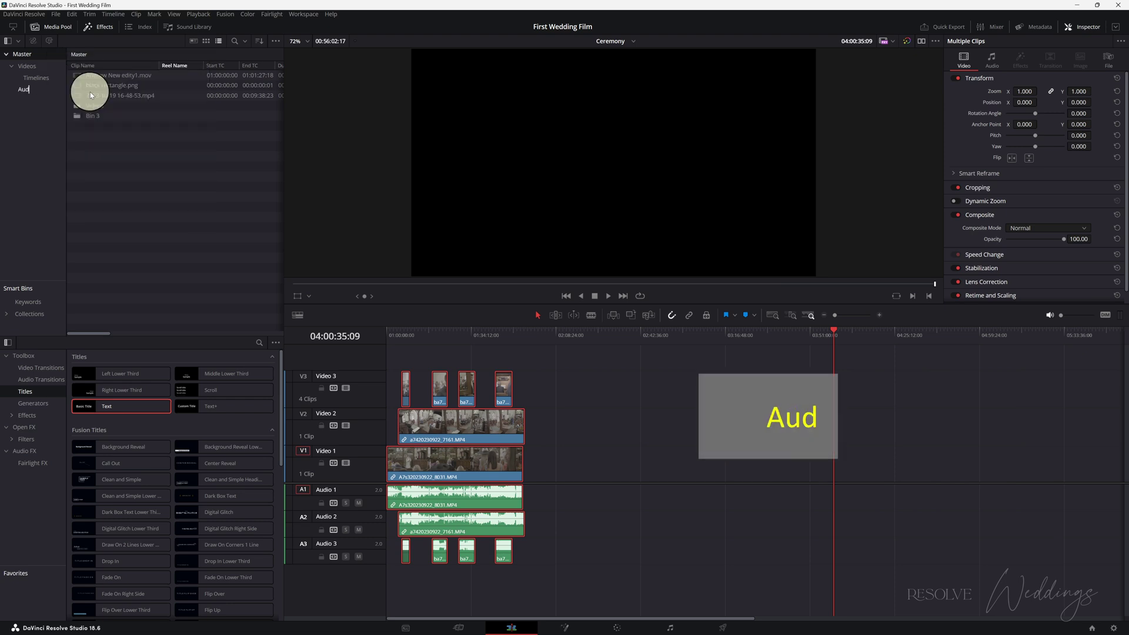
pyautogui.write('io')
pyautogui.press('Return')
pyautogui.click(40, 90)
# - Import the ceremony WAV audio files into the Audio bin
pyautogui.rightClick(153, 148)
pyautogui.click(198, 237)
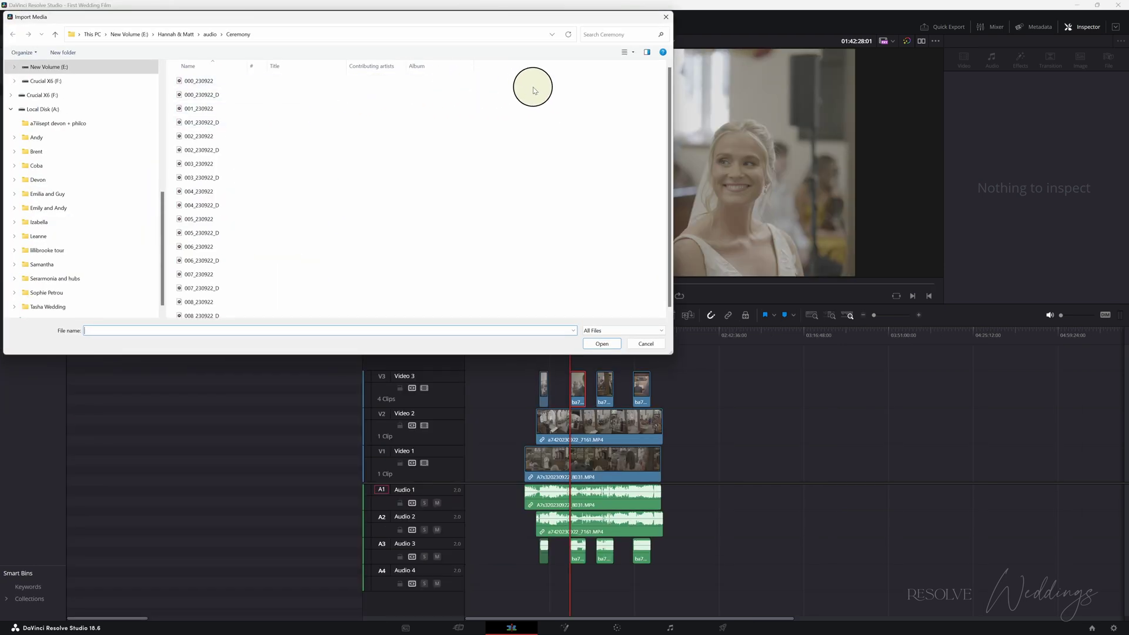
pyautogui.moveTo(544, 83); pyautogui.dragTo(256, 209)
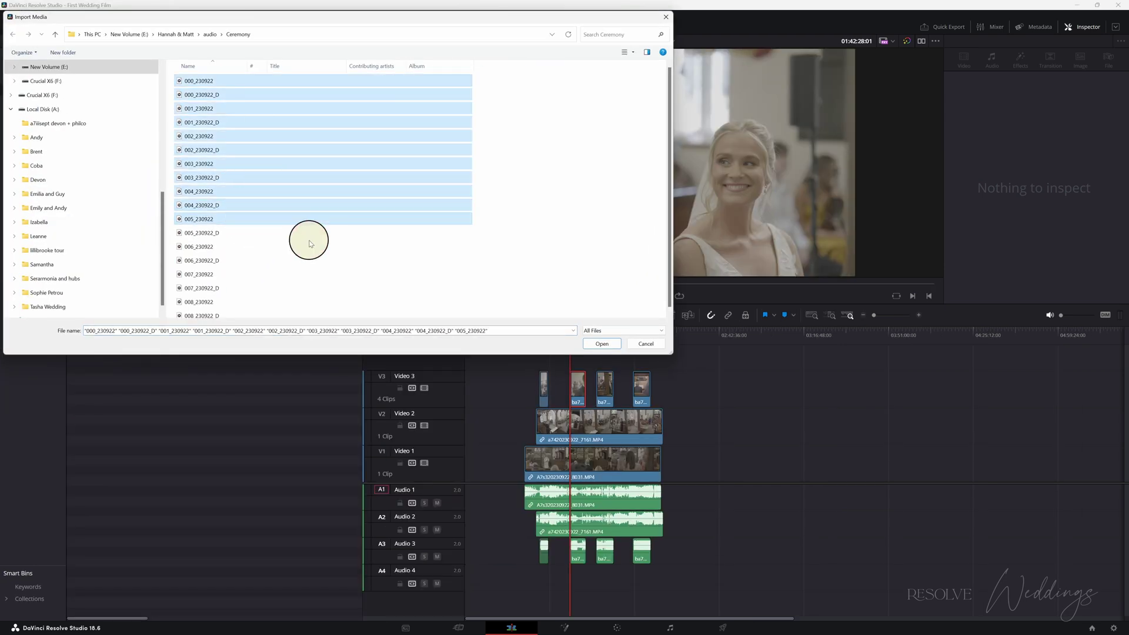
pyautogui.click(601, 343)
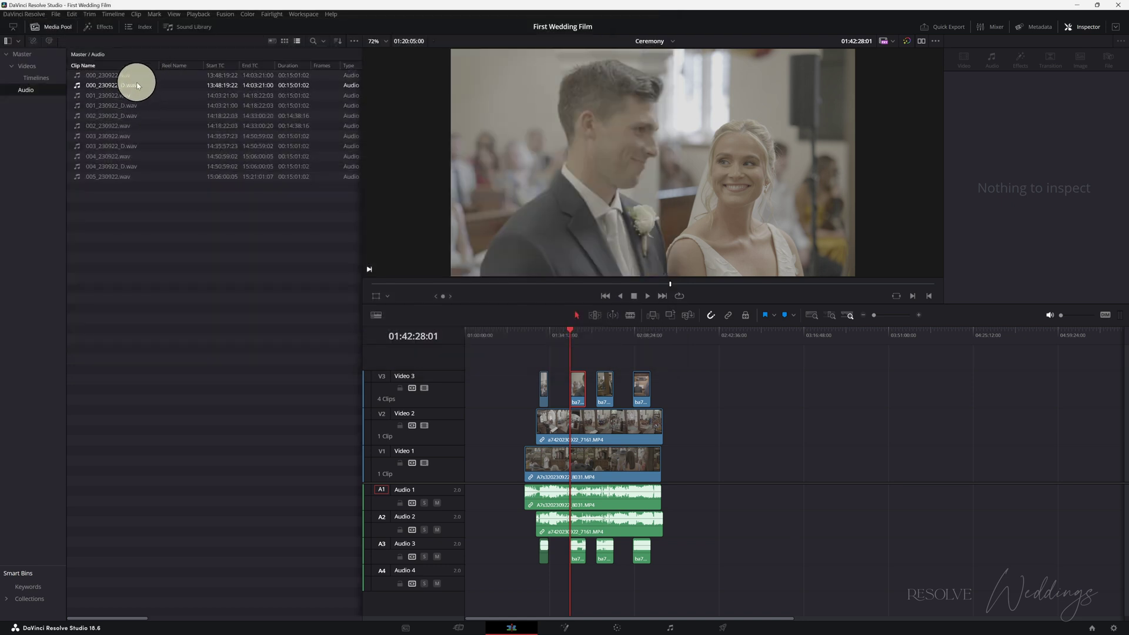
# - Lay 000, 001 and 003_230922.wav end to end on Audio 4, abandoning the 002 drop
pyautogui.moveTo(139, 76); pyautogui.dragTo(512, 547)
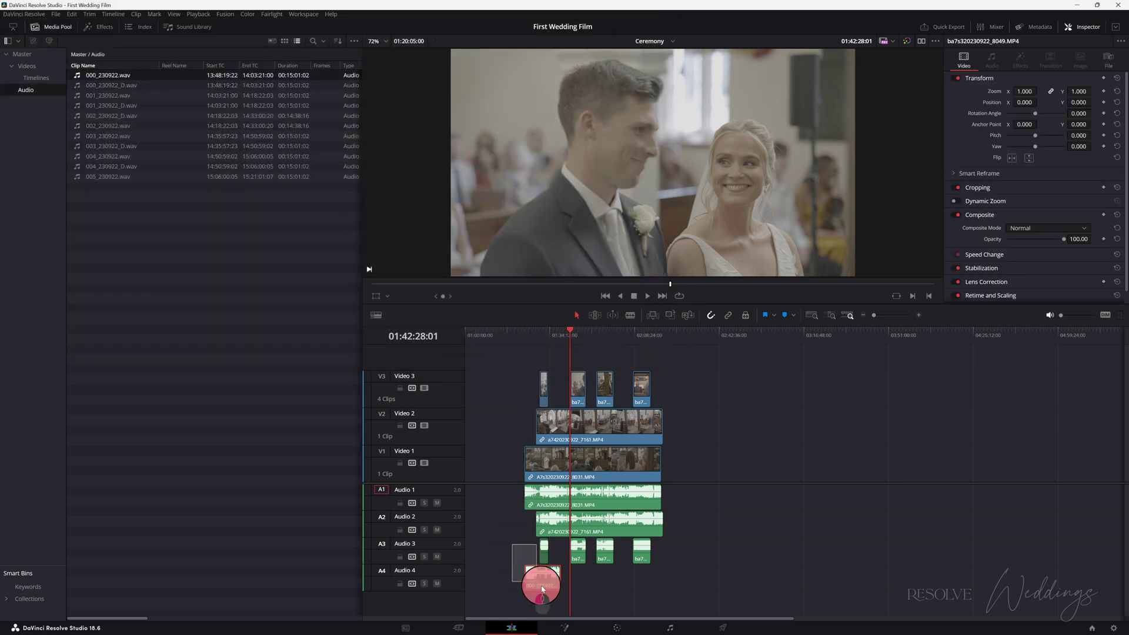
pyautogui.press('s')
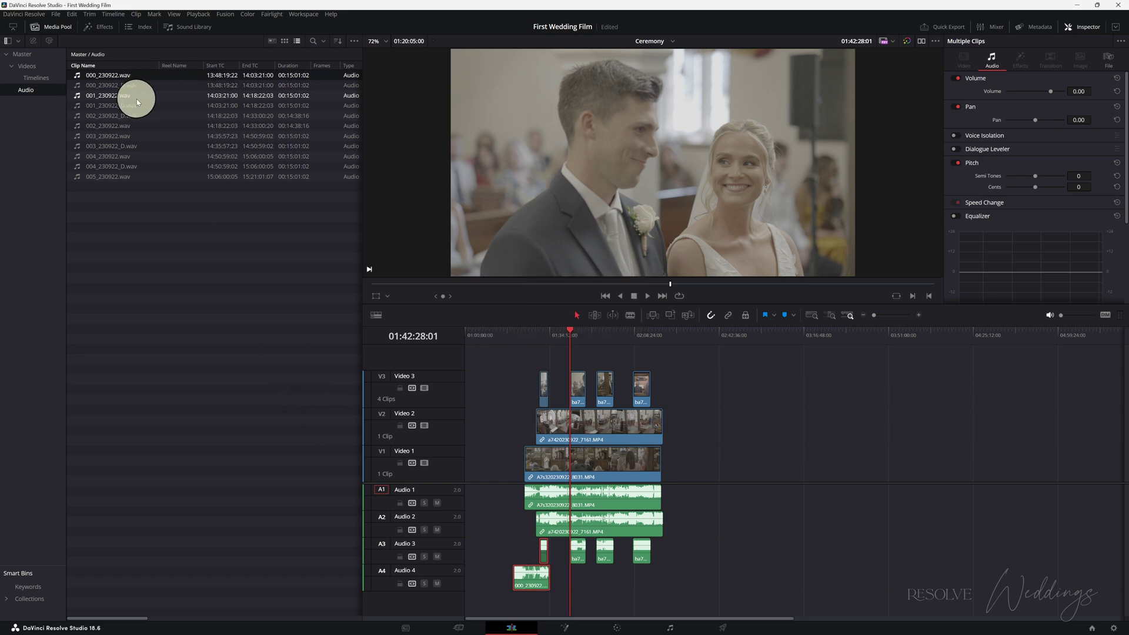
pyautogui.moveTo(136, 101); pyautogui.dragTo(556, 590)
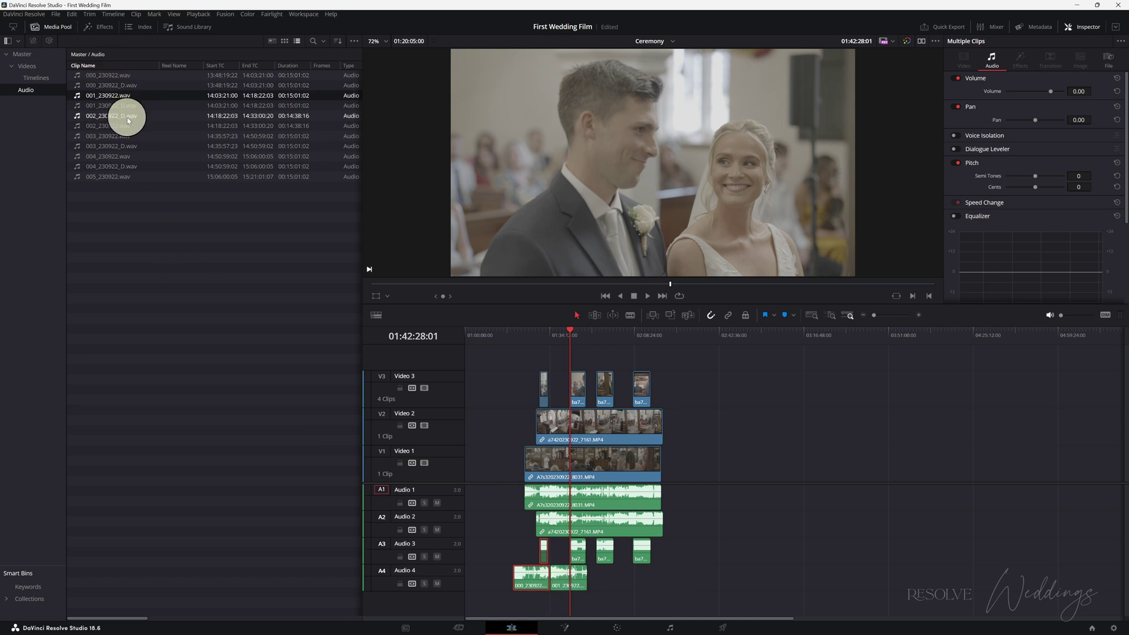
pyautogui.moveTo(128, 121); pyautogui.dragTo(618, 578)
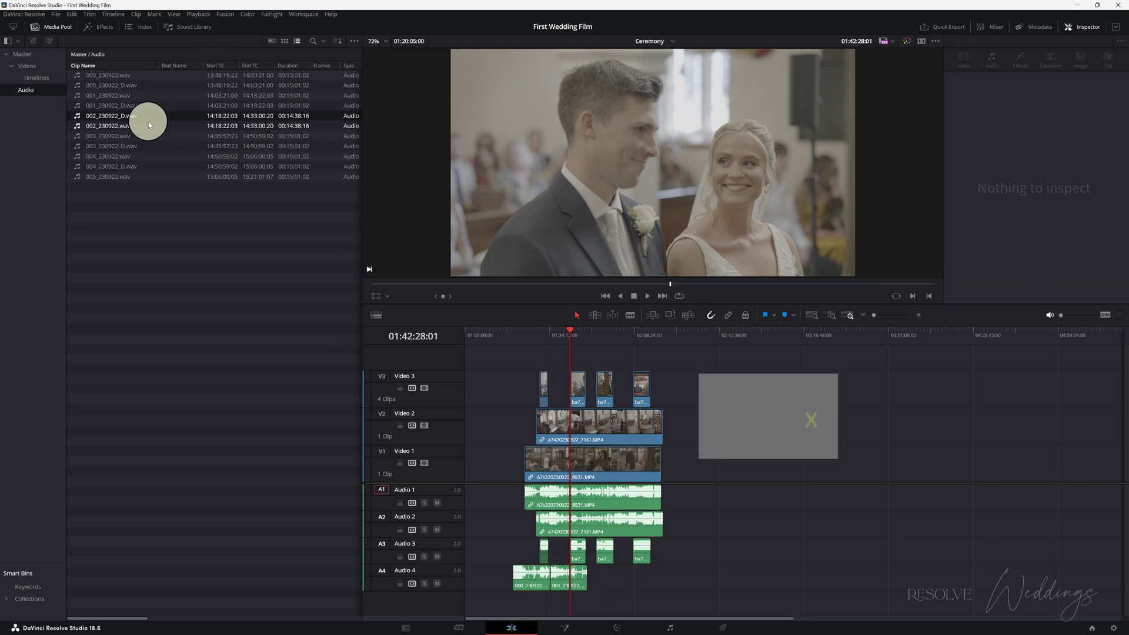
pyautogui.moveTo(615, 577)
pyautogui.mouseDown()
pyautogui.moveTo(156, 108)
pyautogui.moveTo(589, 583)
pyautogui.mouseUp()
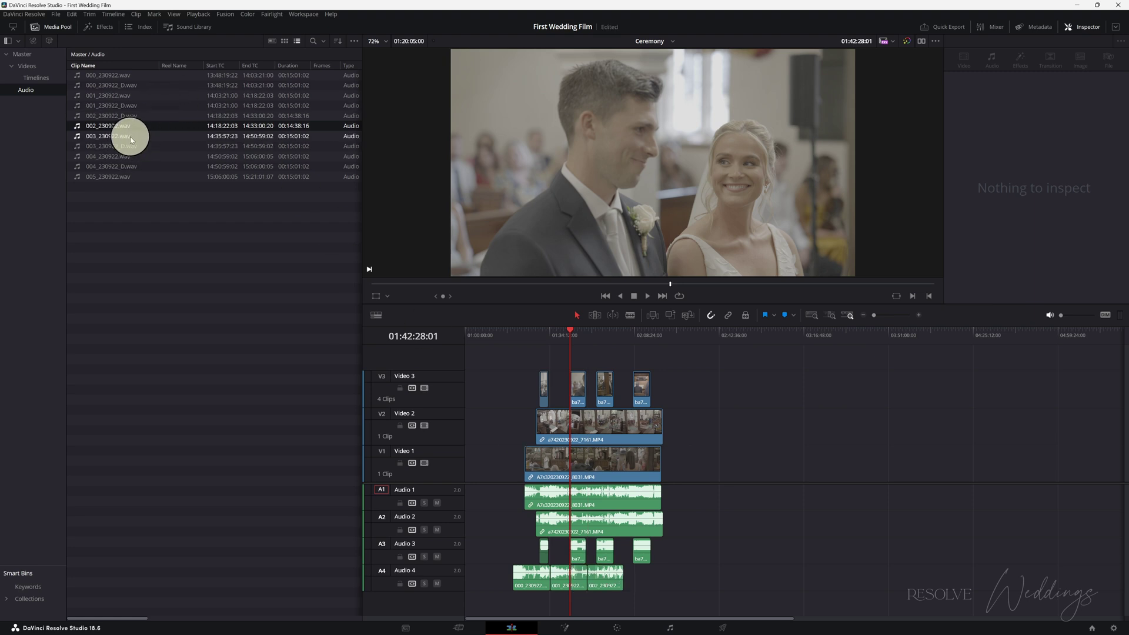
pyautogui.moveTo(130, 137); pyautogui.dragTo(634, 572)
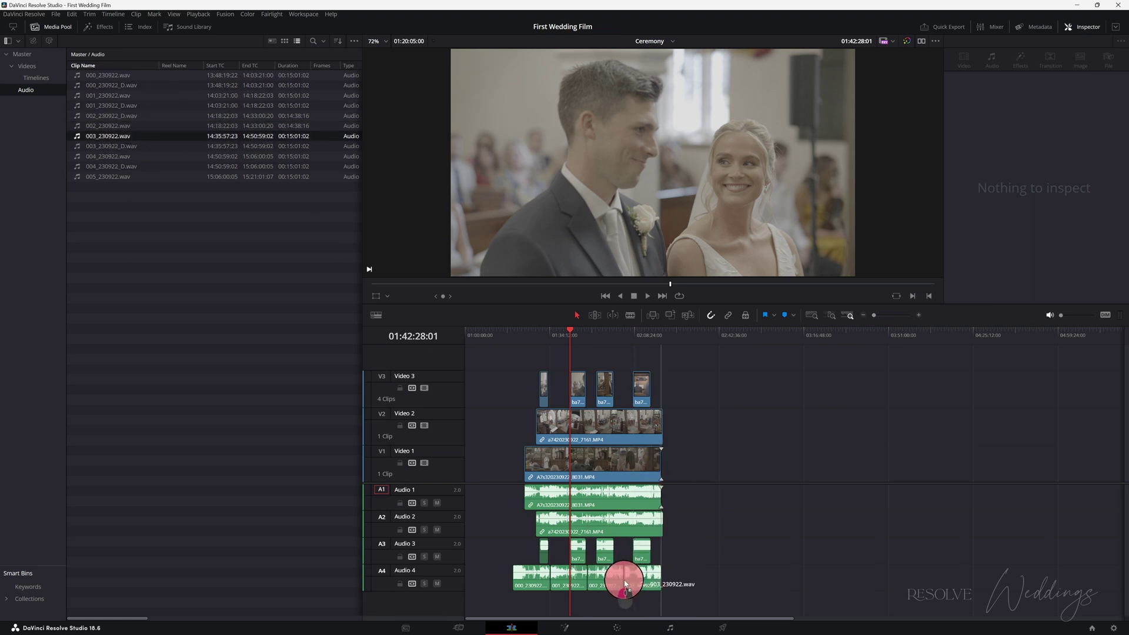
# - Check where 003_230922.wav begins on Audio 4 and select that clip
pyautogui.click(626, 346)
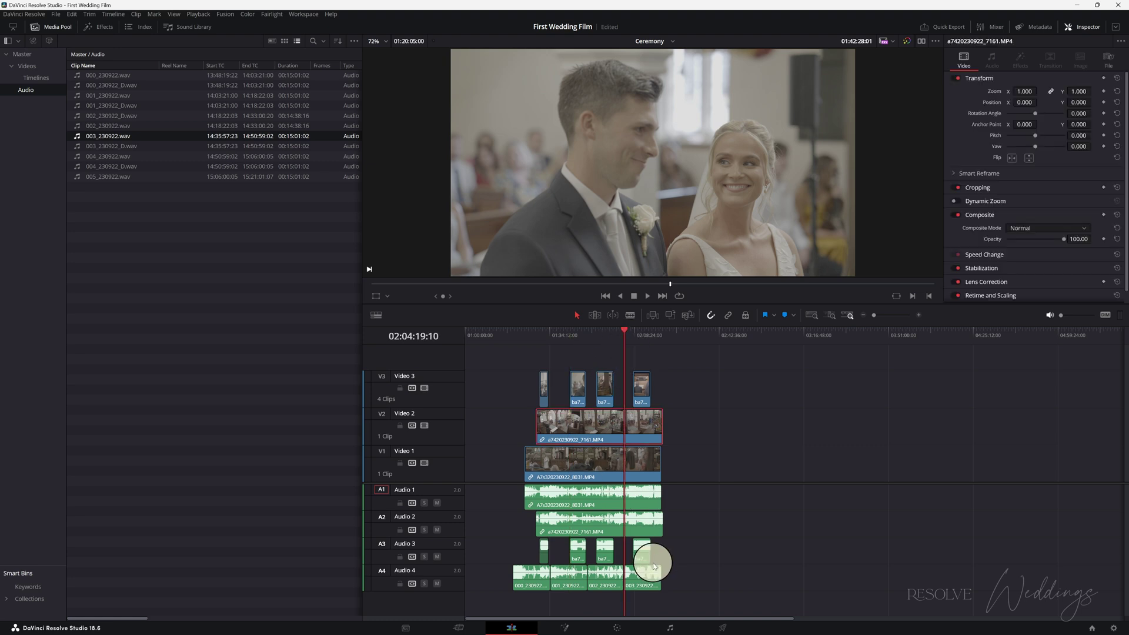
pyautogui.scroll(5, 662, 568)
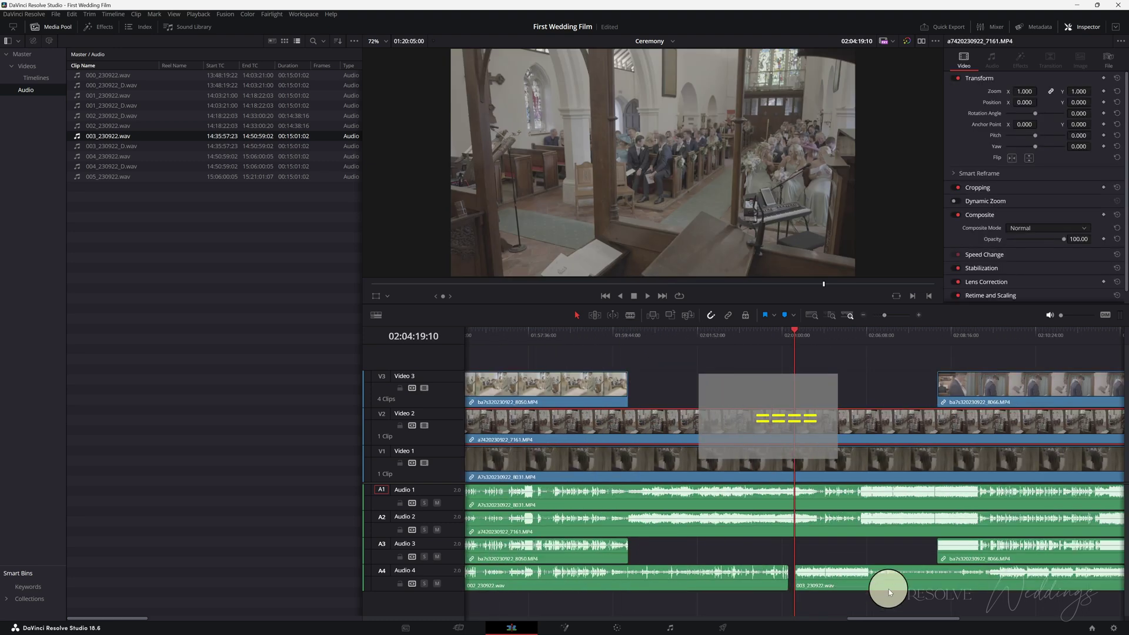
pyautogui.click(888, 589)
pyautogui.scroll(-4, 884, 574)
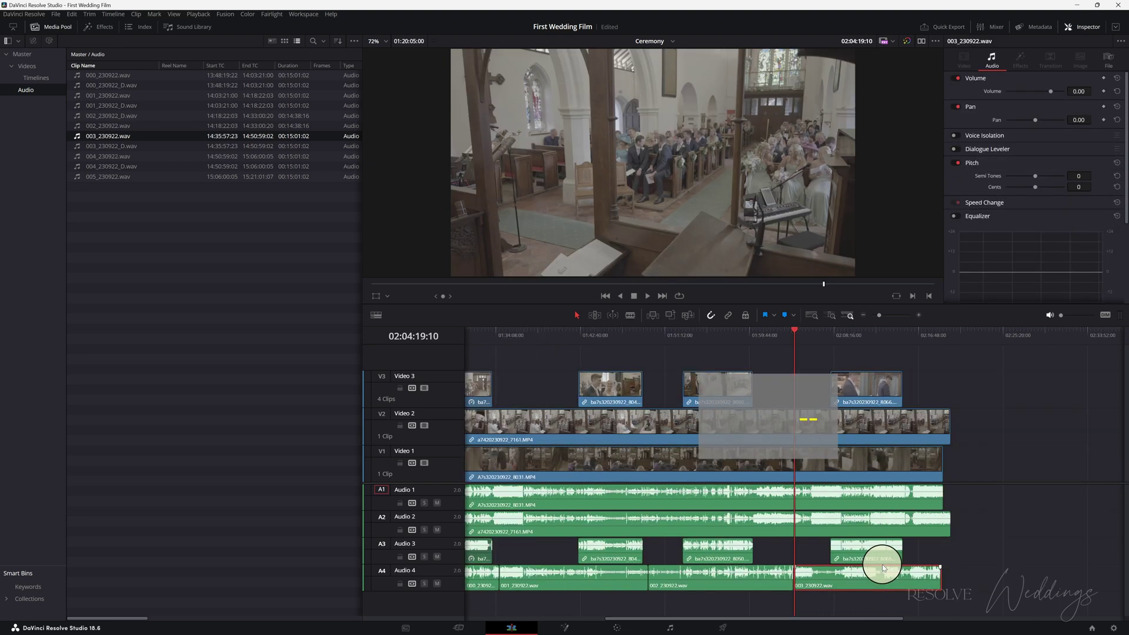
pyautogui.scroll(-3, 883, 567)
pyautogui.click(697, 345)
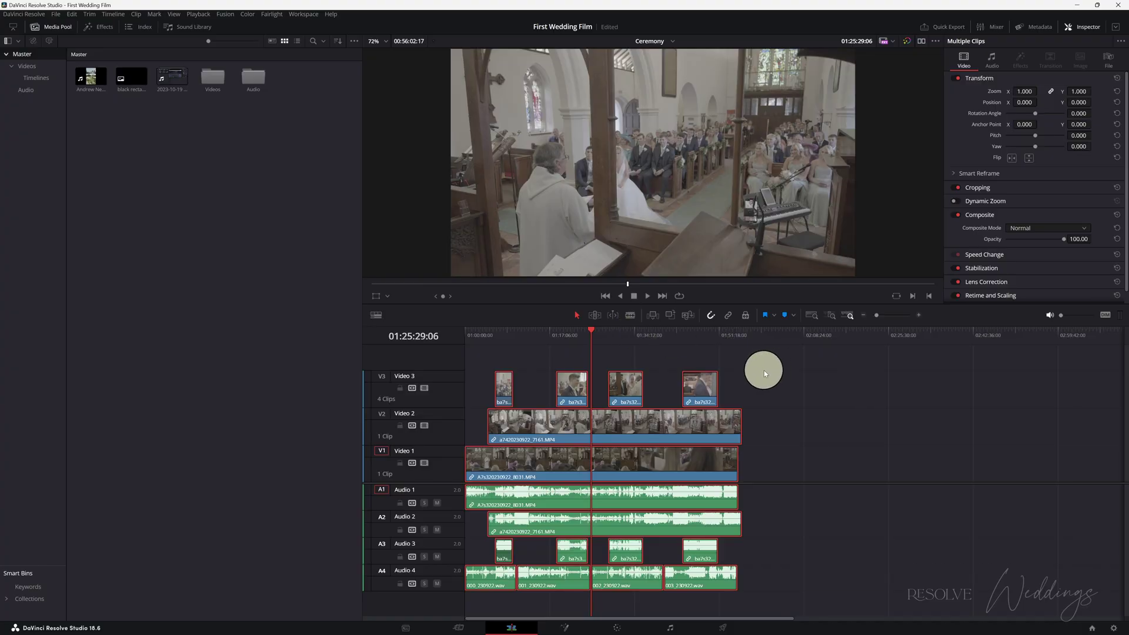
# - Select all timeline clips and show the Timelines bin as a detailed list
pyautogui.moveTo(765, 371); pyautogui.dragTo(440, 599)
pyautogui.click(39, 80)
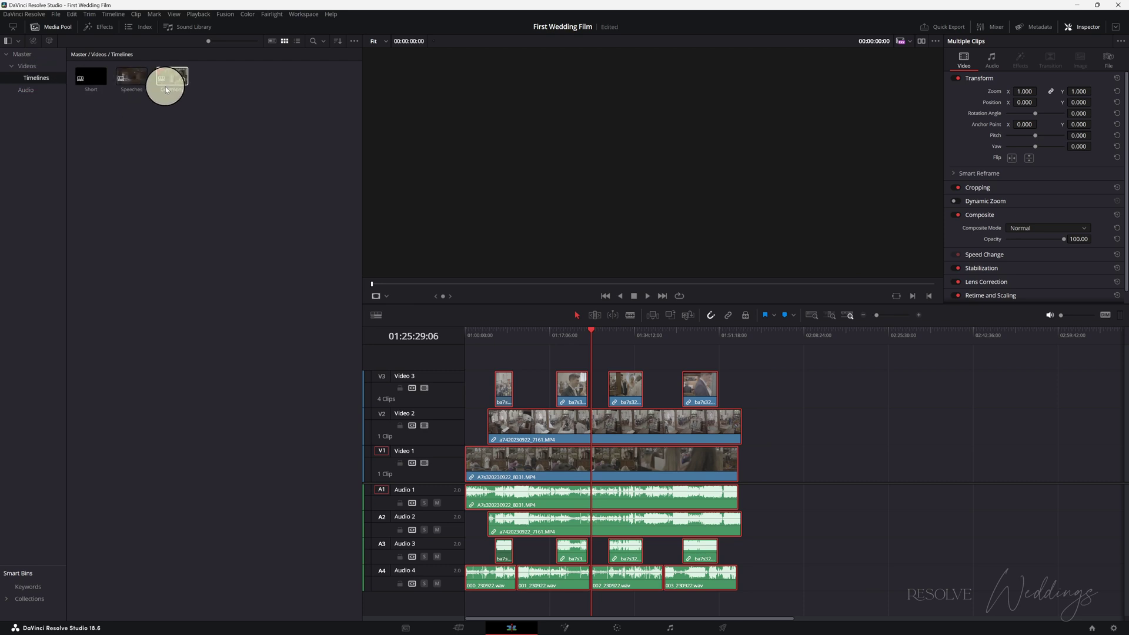
pyautogui.click(301, 43)
# - Duplicate the Ceremony timeline and select the new Ceremony copy
pyautogui.rightClick(122, 99)
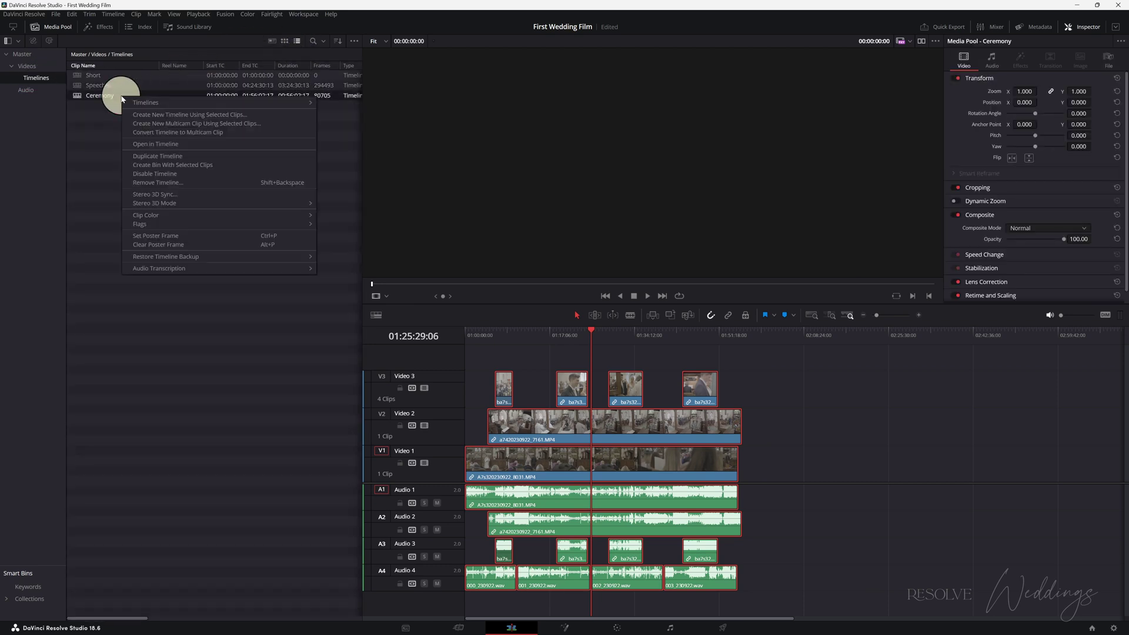
pyautogui.click(190, 156)
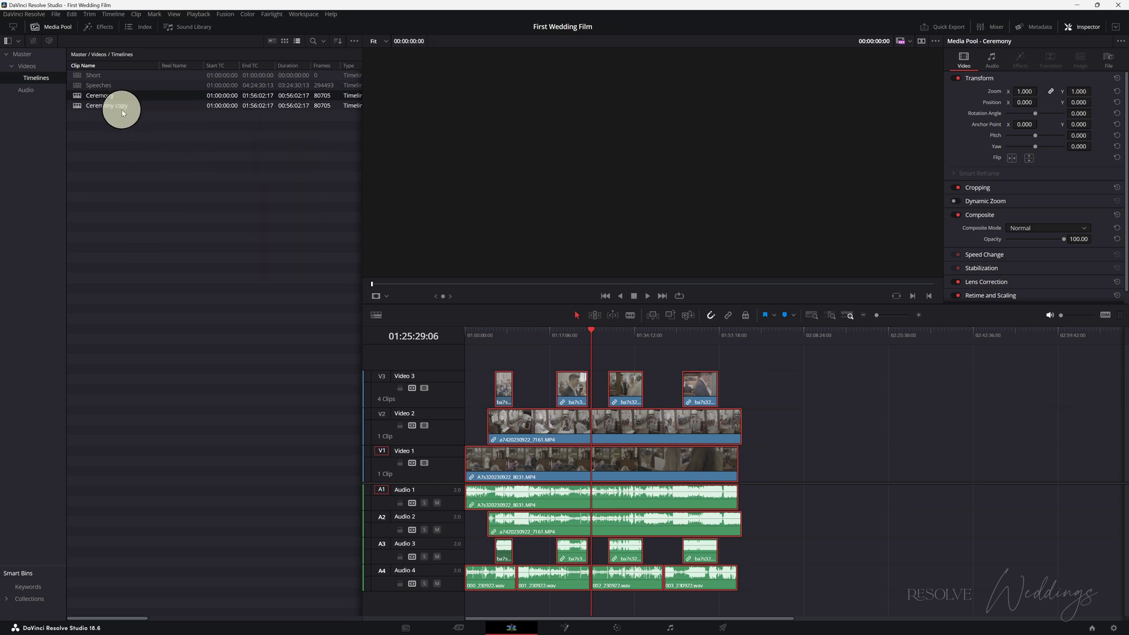
pyautogui.click(142, 109)
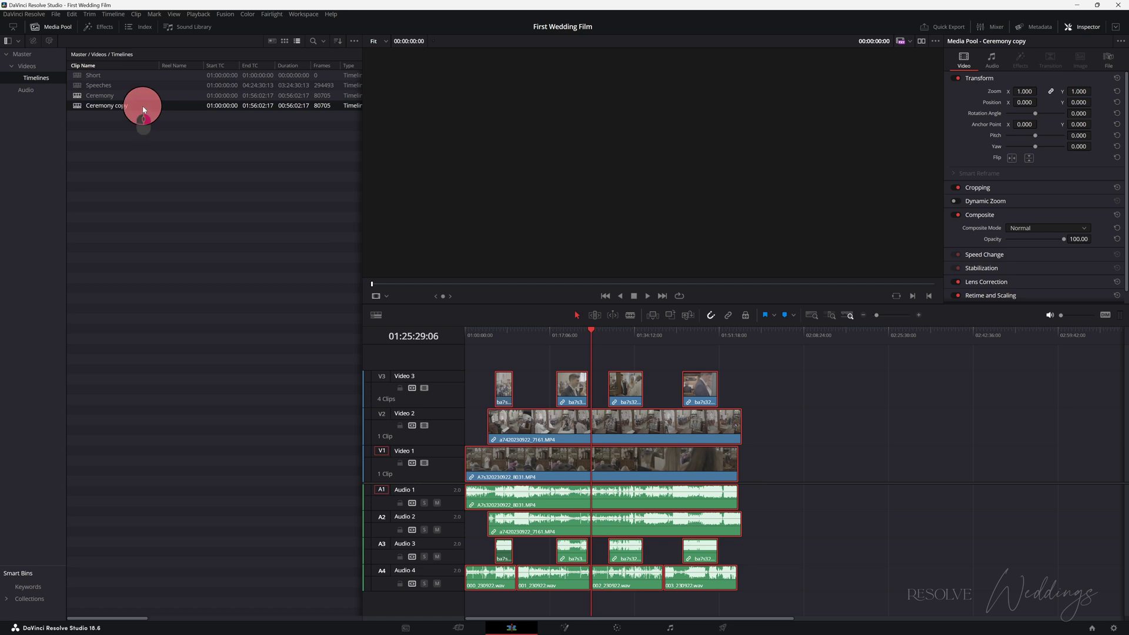
# - Convert Ceremony copy to a multicam clip and place it before the original ceremony clips
pyautogui.rightClick(143, 107)
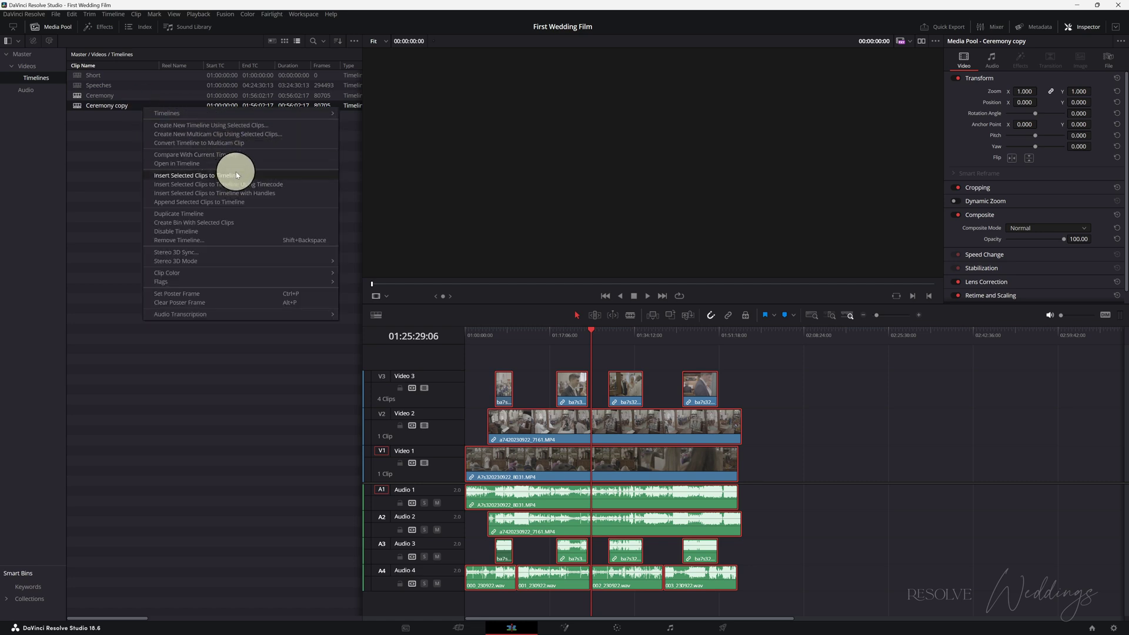
pyautogui.click(288, 144)
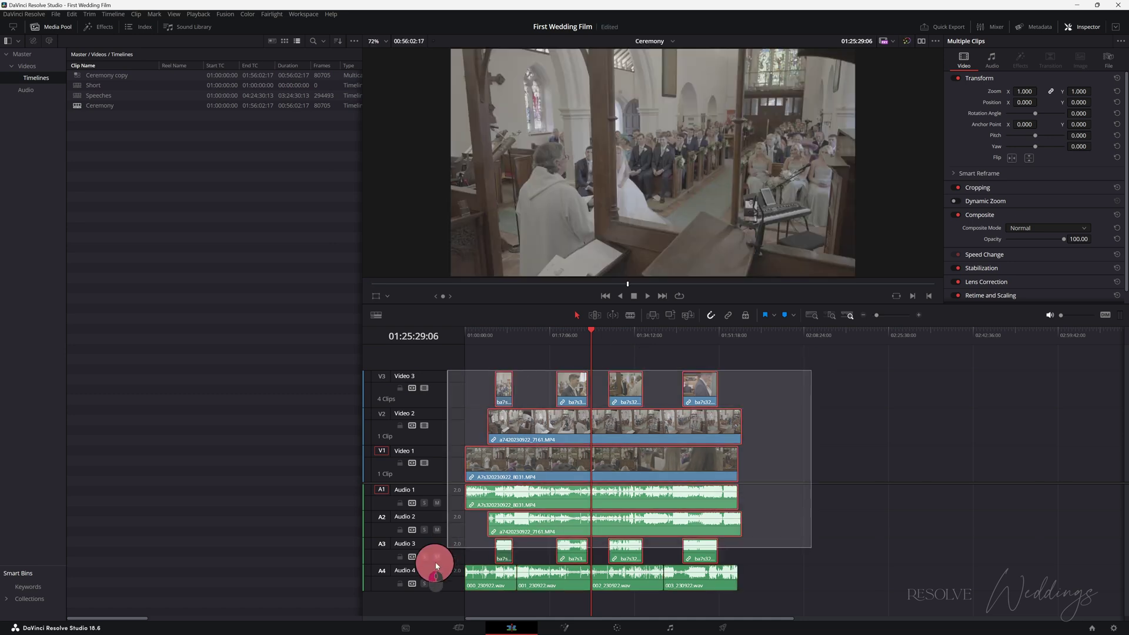
pyautogui.moveTo(601, 438); pyautogui.dragTo(884, 439)
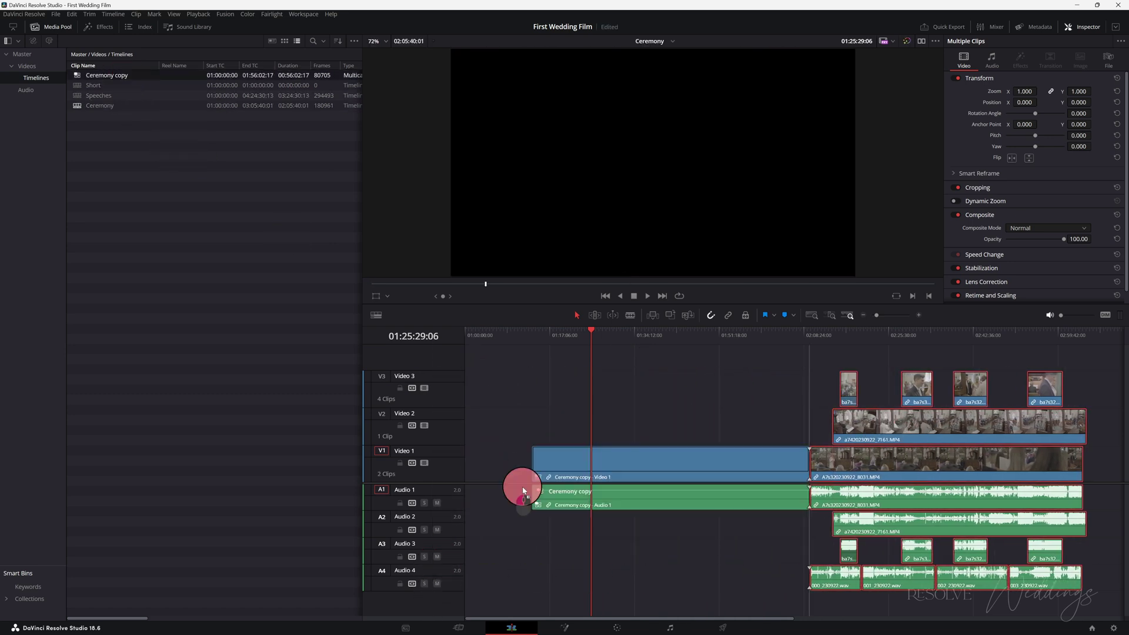
pyautogui.moveTo(523, 492); pyautogui.dragTo(456, 492)
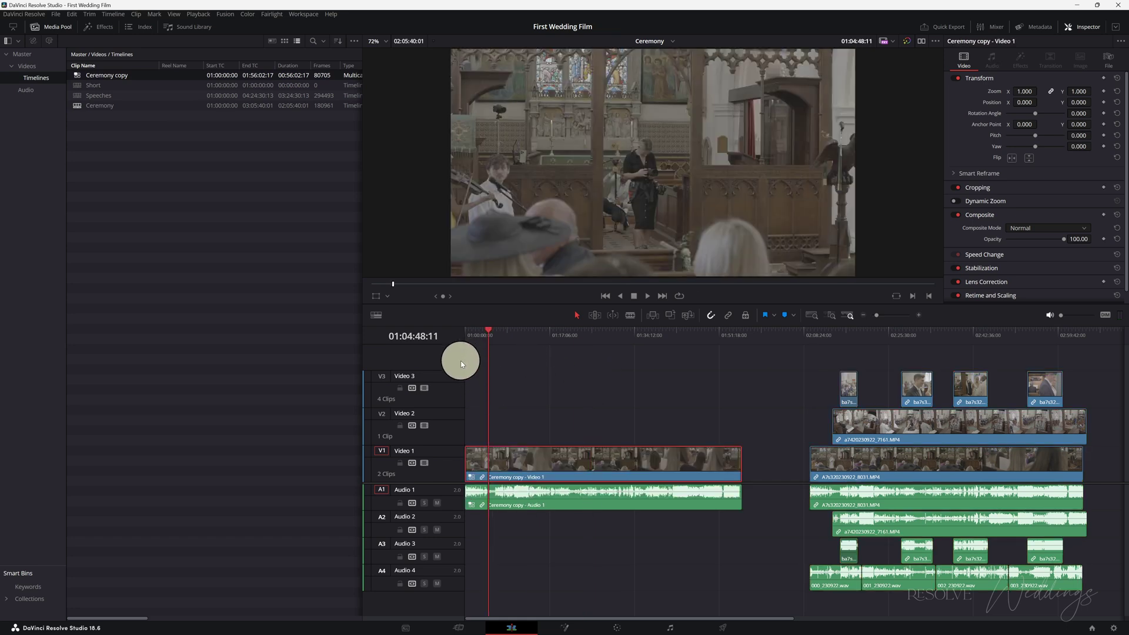
# - Hide the Inspector and Media Pool and enlarge the viewer over the timeline
pyautogui.click(1091, 28)
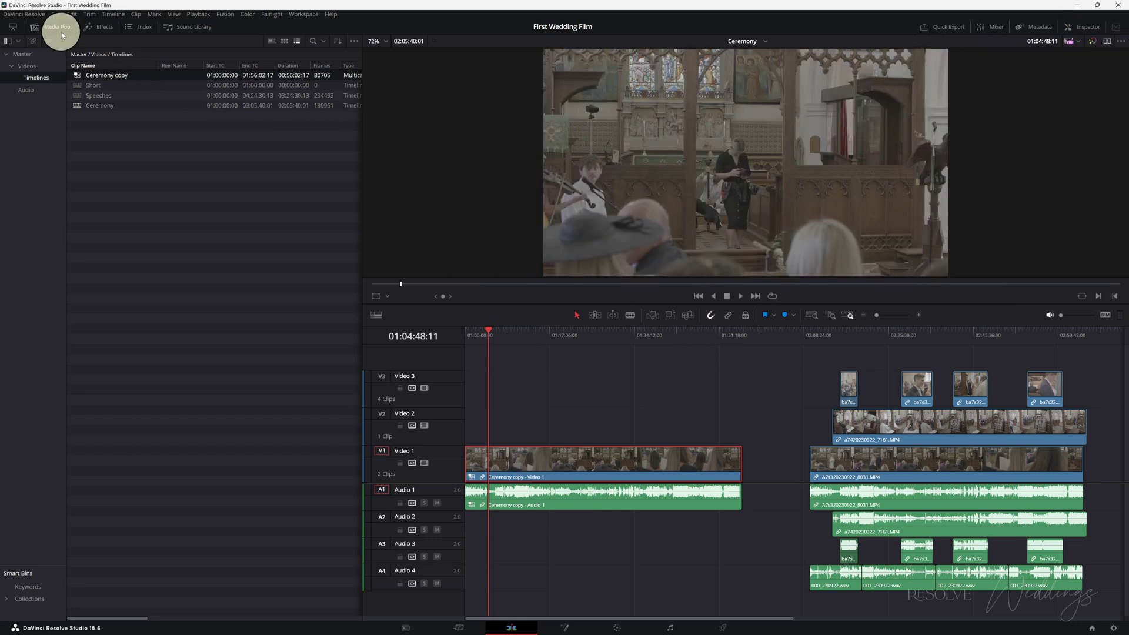
pyautogui.click(62, 28)
pyautogui.moveTo(448, 305); pyautogui.dragTo(452, 442)
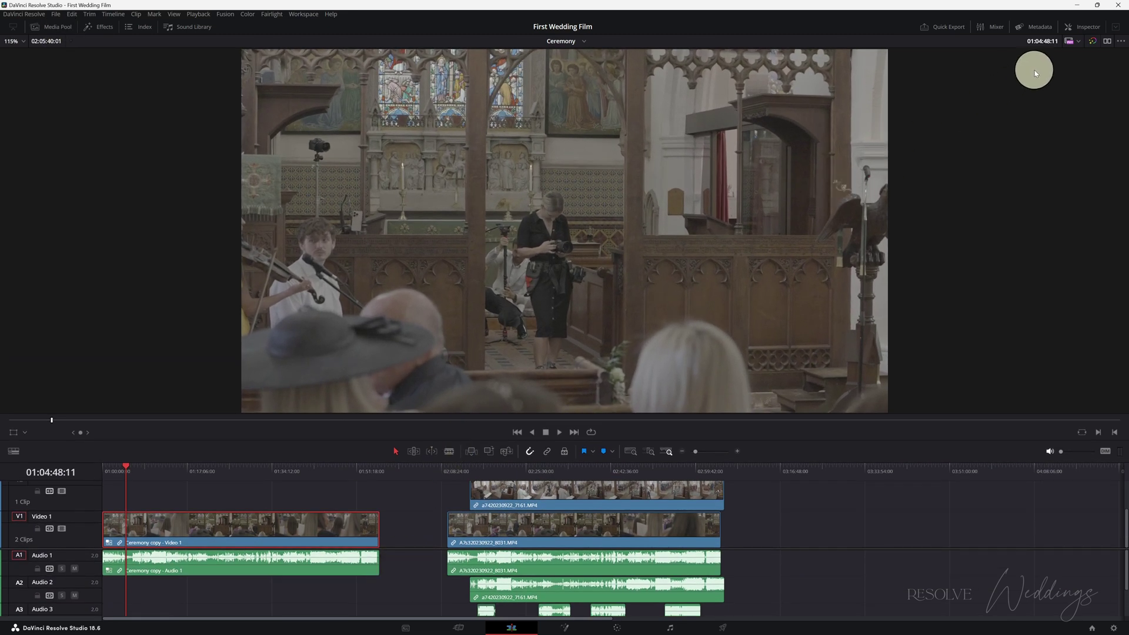
# - Enable Dual Viewer with a Multicam source viewer, starting on the Video 1 angle
pyautogui.click(1108, 46)
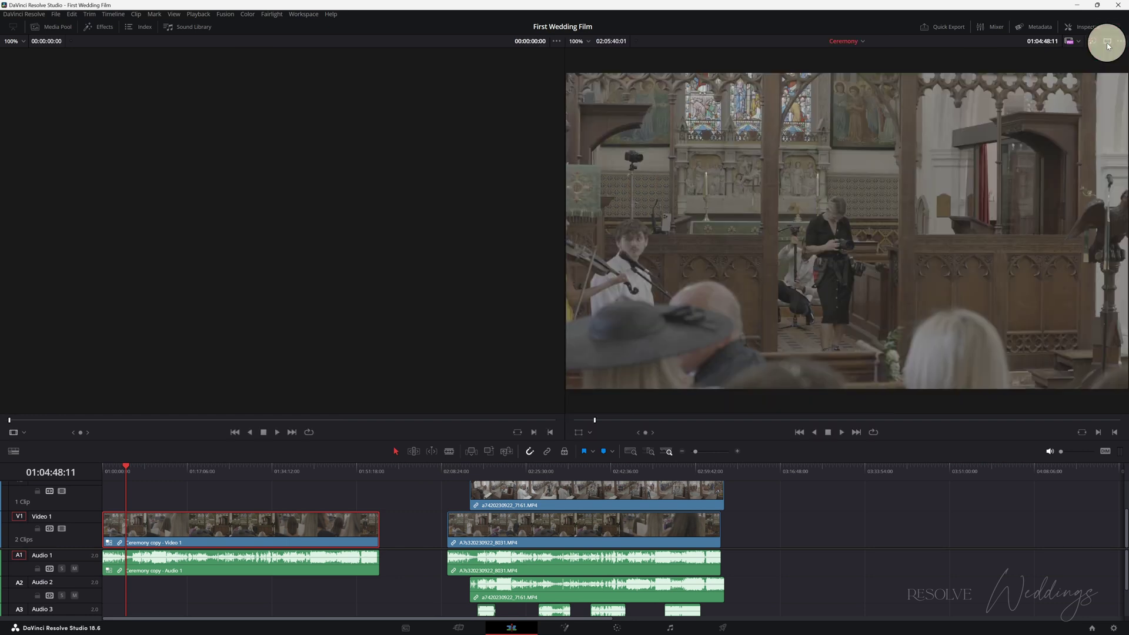
pyautogui.click(25, 436)
pyautogui.click(43, 484)
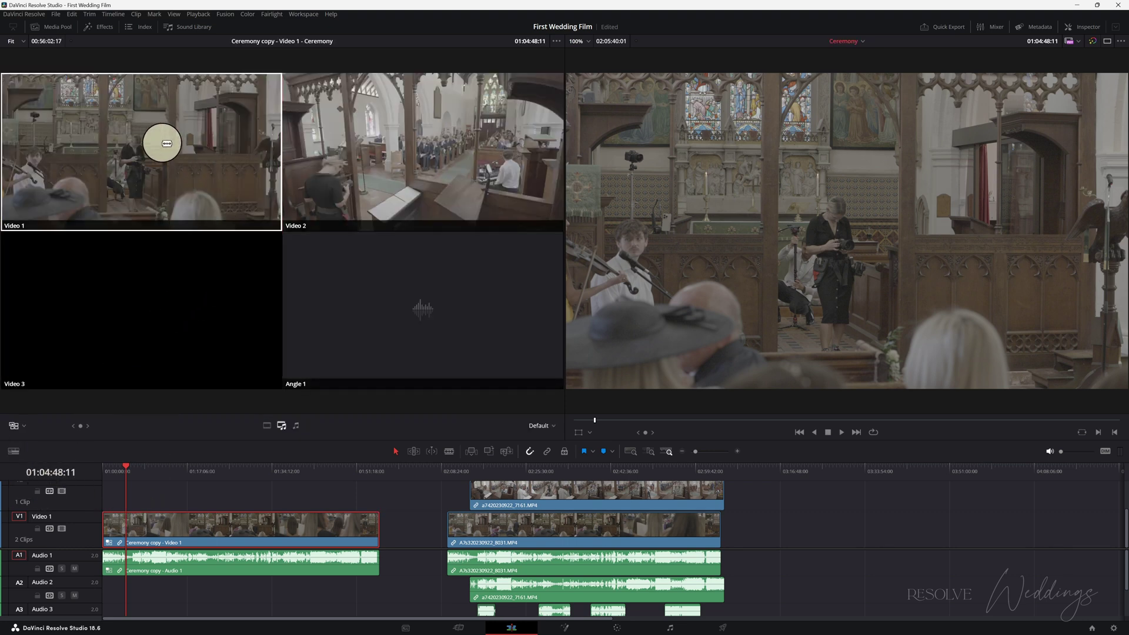
pyautogui.click(149, 141)
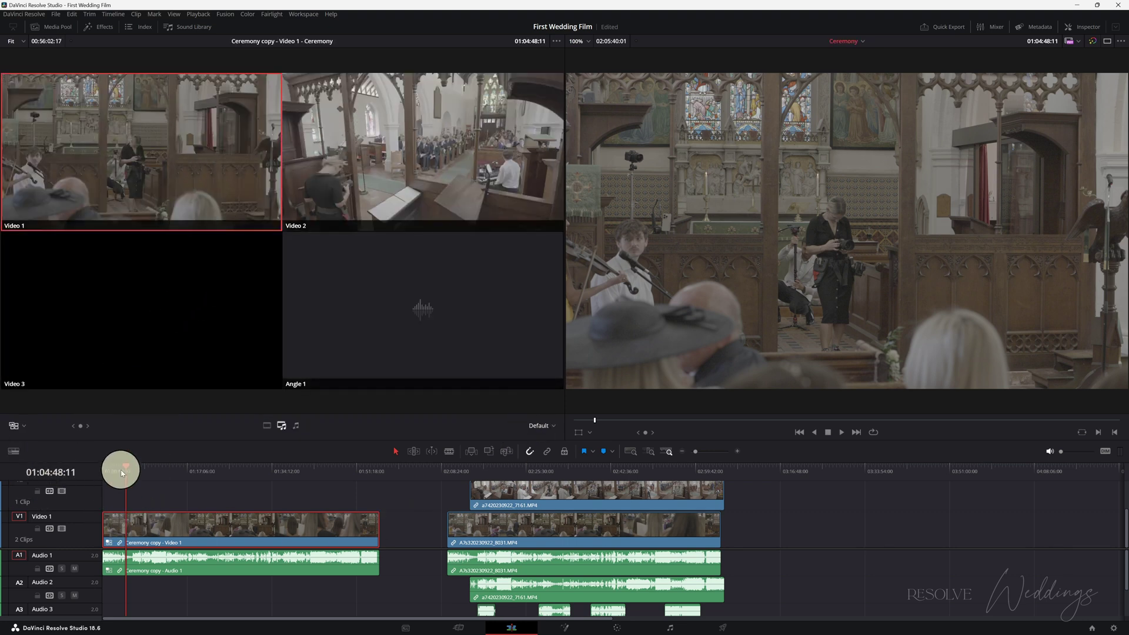
# - From the timeline start, switch the multicam audio angle to Audio 4 and select the video clip
pyautogui.moveTo(121, 470); pyautogui.dragTo(103, 470)
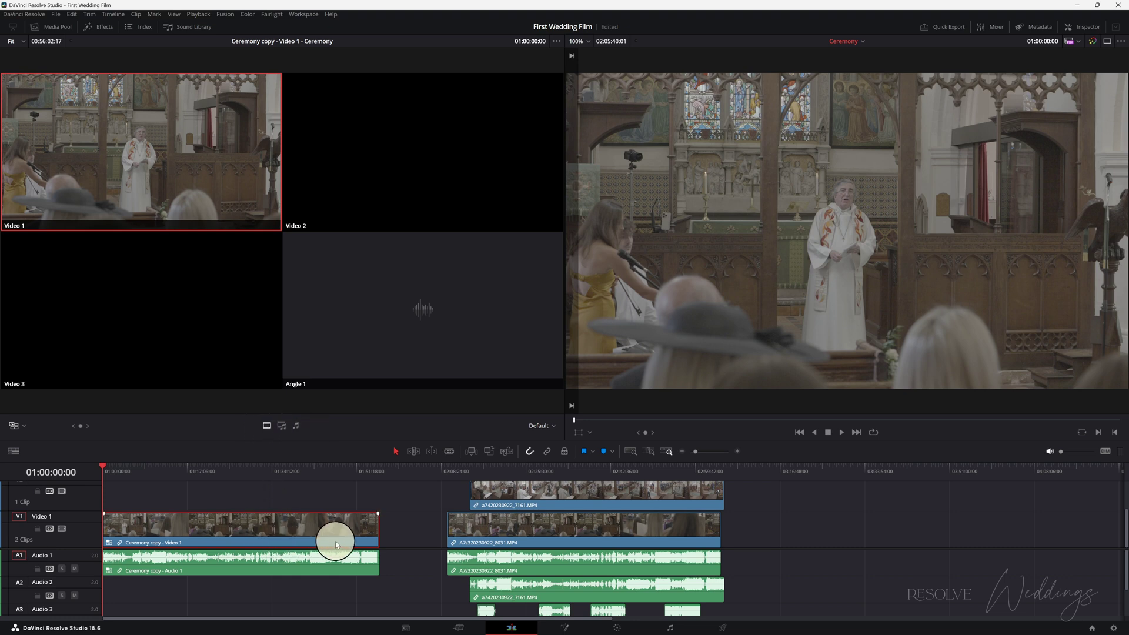
pyautogui.scroll(-2, 323, 561)
pyautogui.scroll(-2, 323, 560)
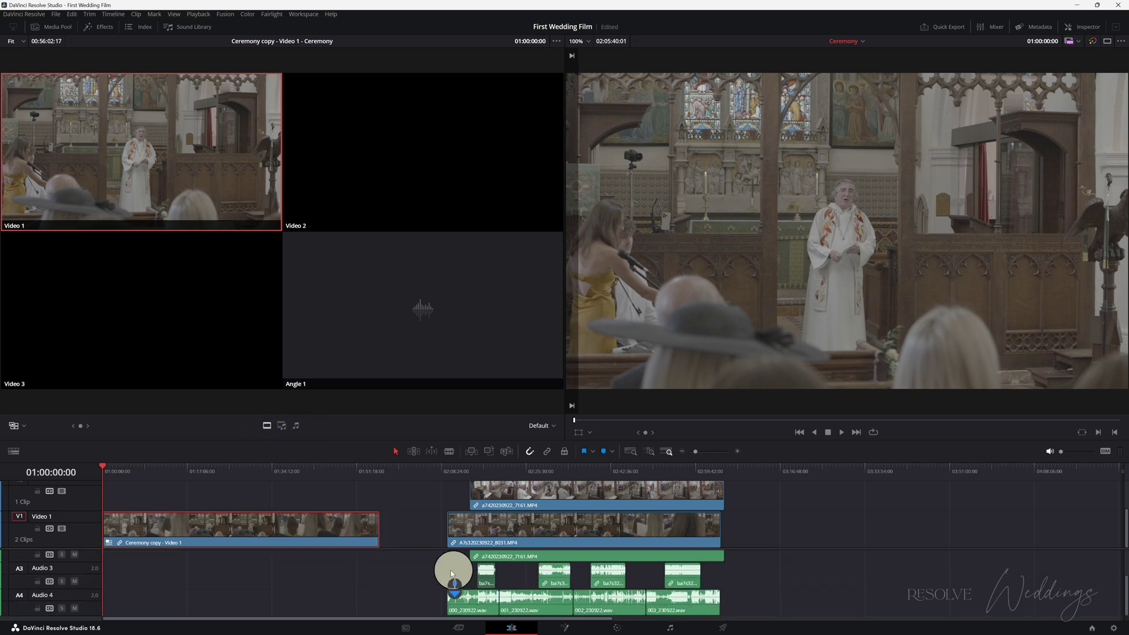
pyautogui.scroll(3, 202, 598)
pyautogui.rightClick(166, 572)
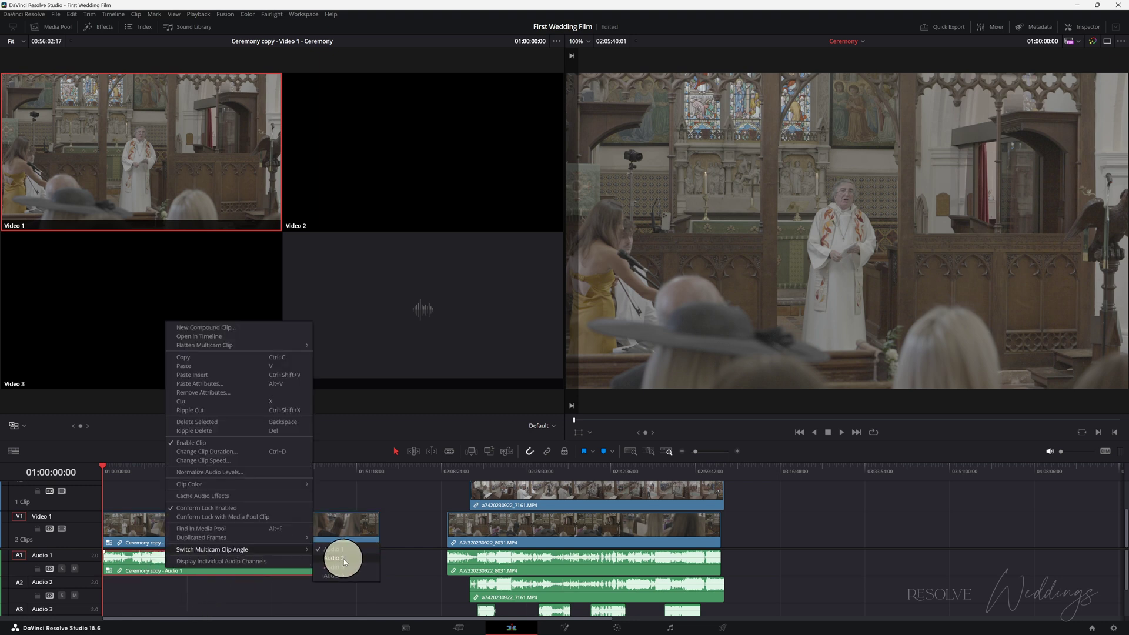
pyautogui.click(344, 576)
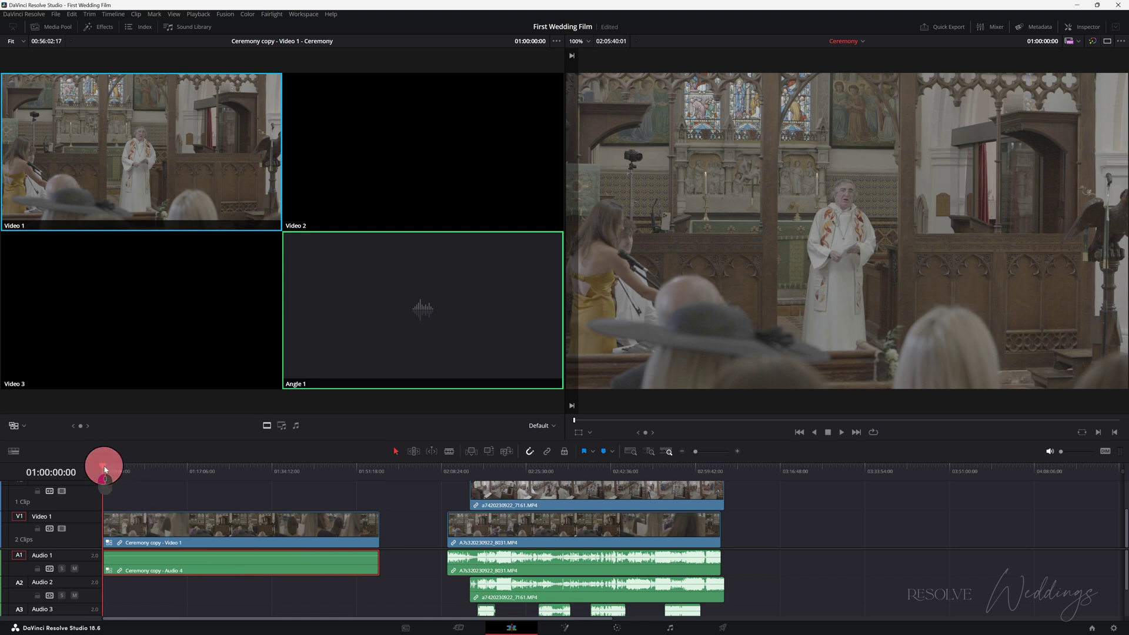
pyautogui.click(130, 523)
# - Play the timeline and cut live from Video 1 to Video 3, Video 2, then Video 3
pyautogui.press('space')
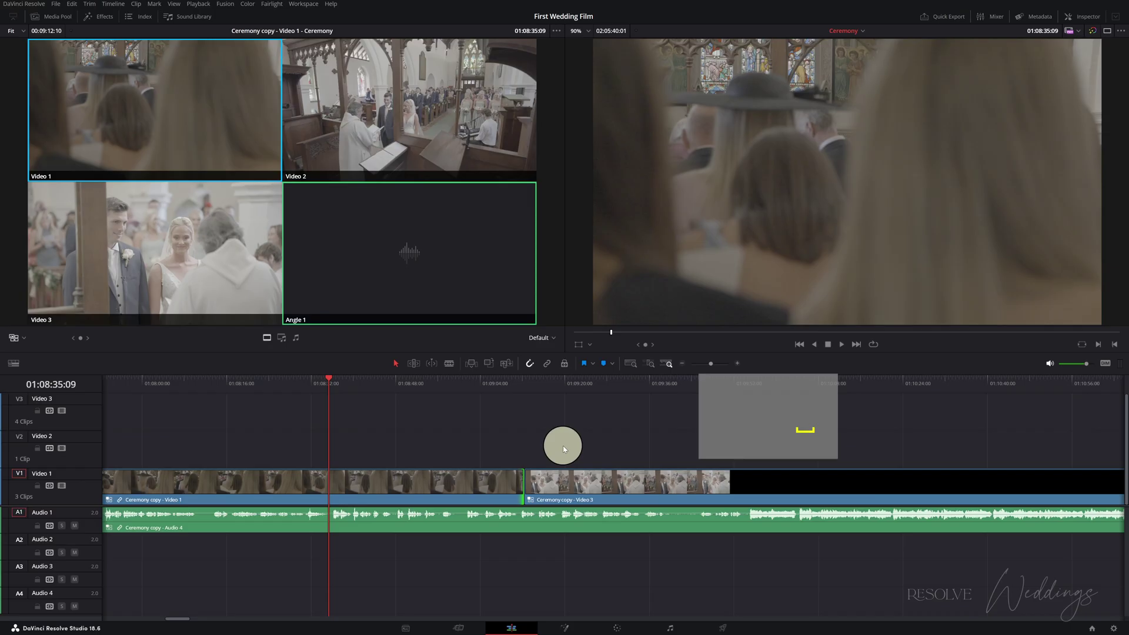
pyautogui.press('3')
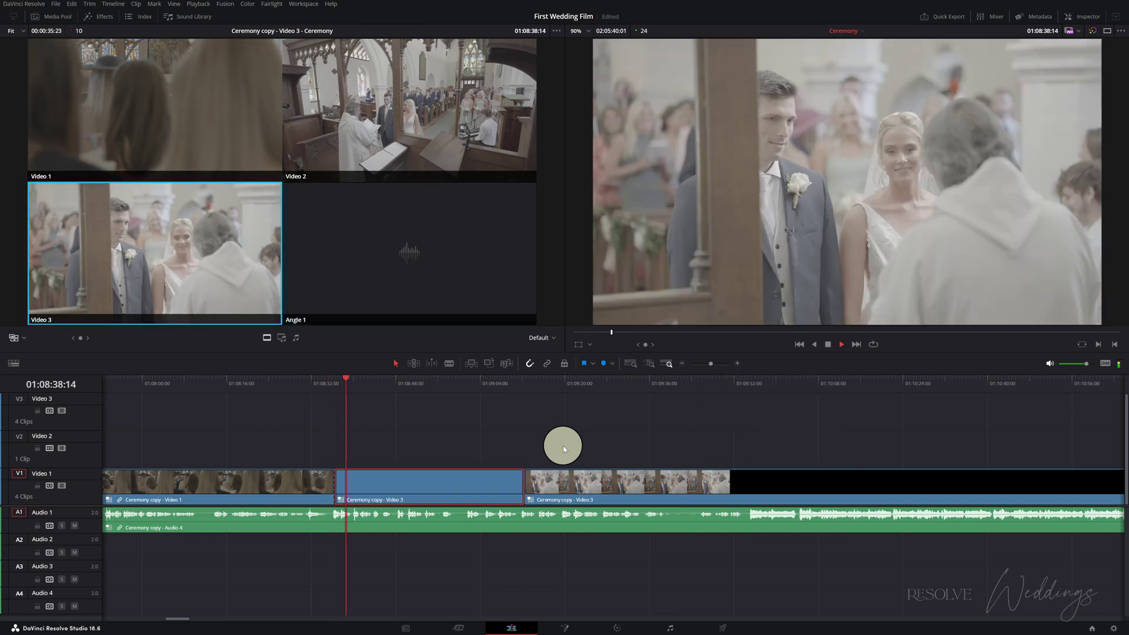
pyautogui.press('2')
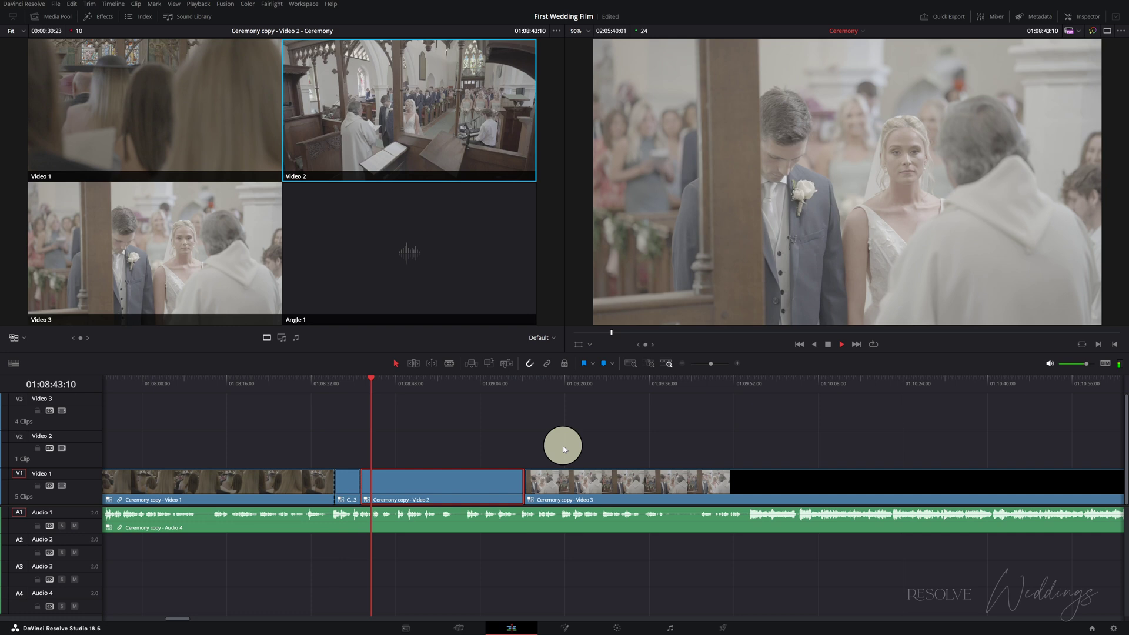
pyautogui.press('3')
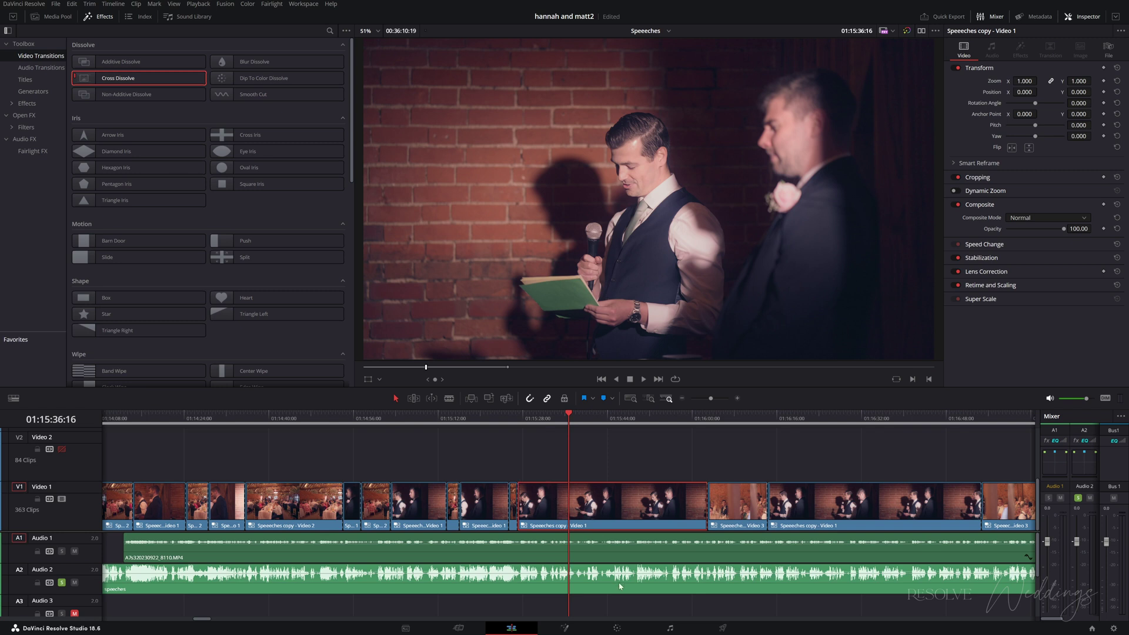
pyautogui.click(618, 628)
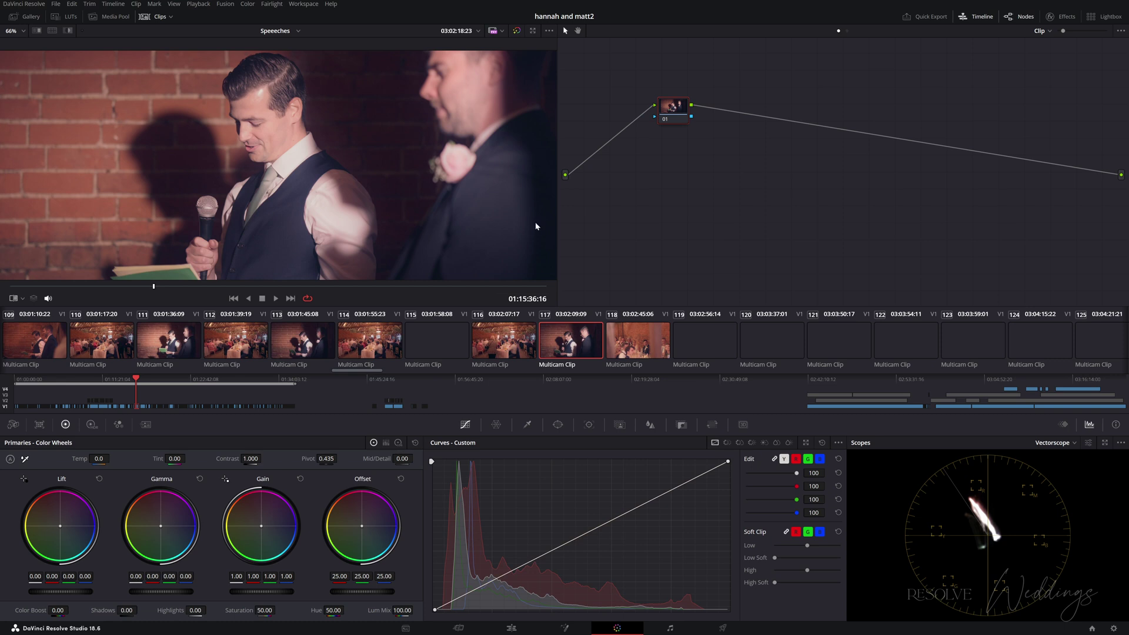
pyautogui.hotkey('shift', '4')
# - Flatten the speech multicam clip with Retaining Grades from Angles and select the result
pyautogui.rightClick(544, 501)
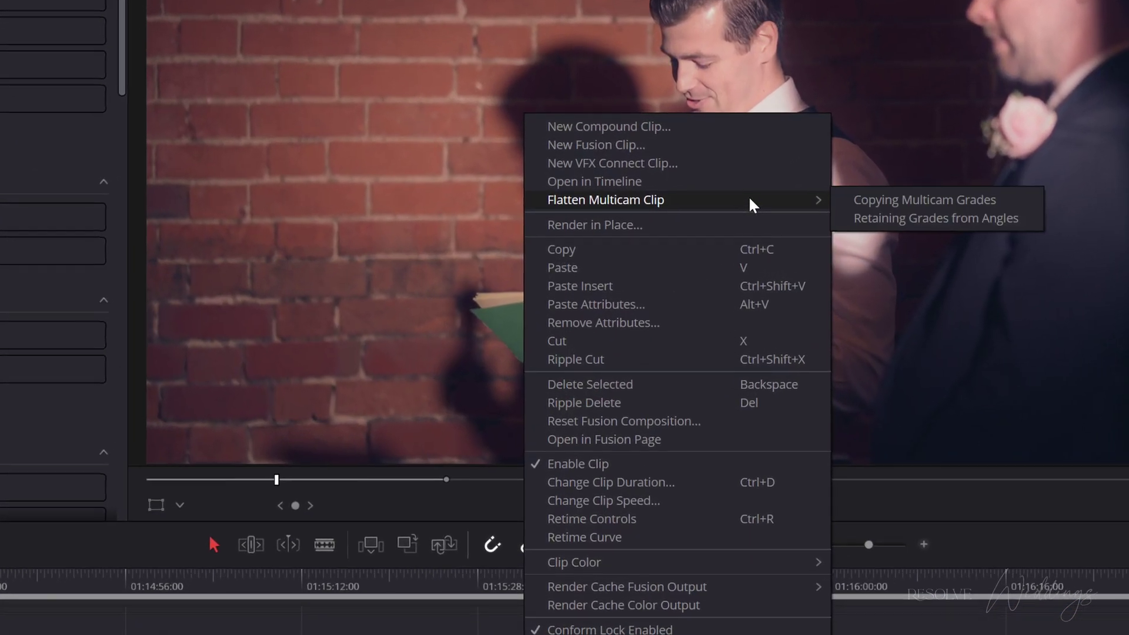
pyautogui.moveTo(607, 198)
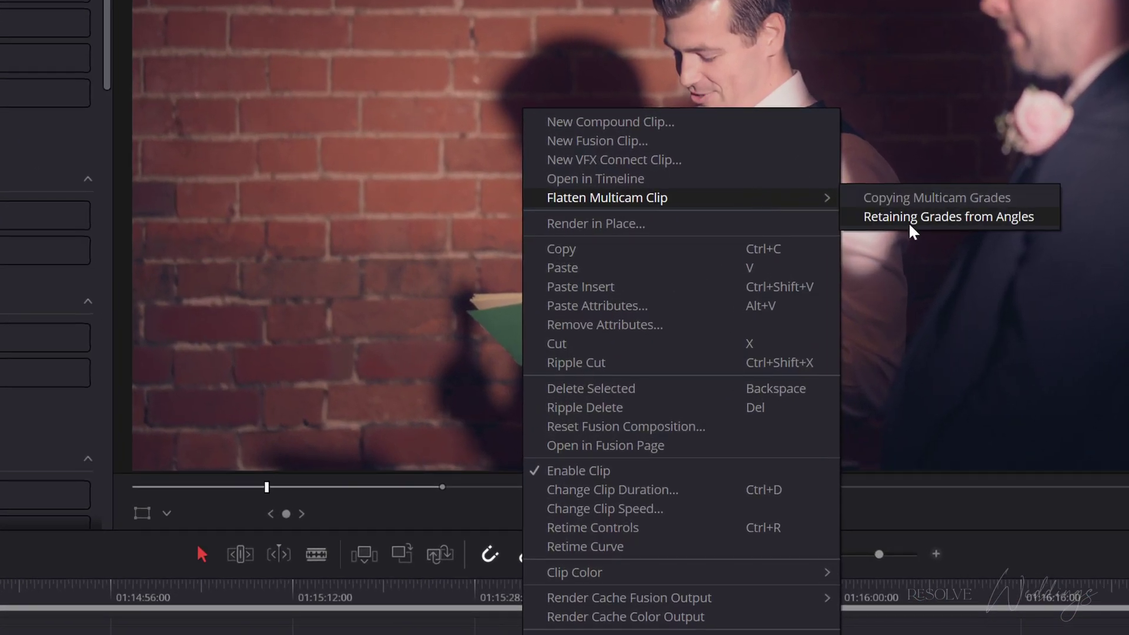
pyautogui.click(931, 214)
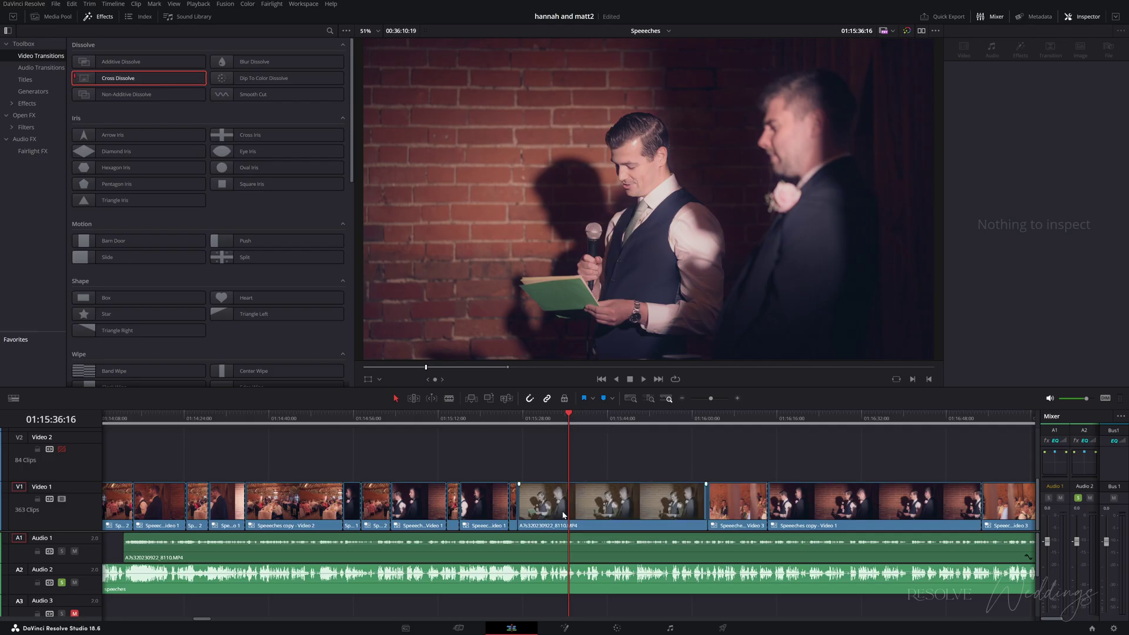
pyautogui.click(563, 510)
pyautogui.click(619, 630)
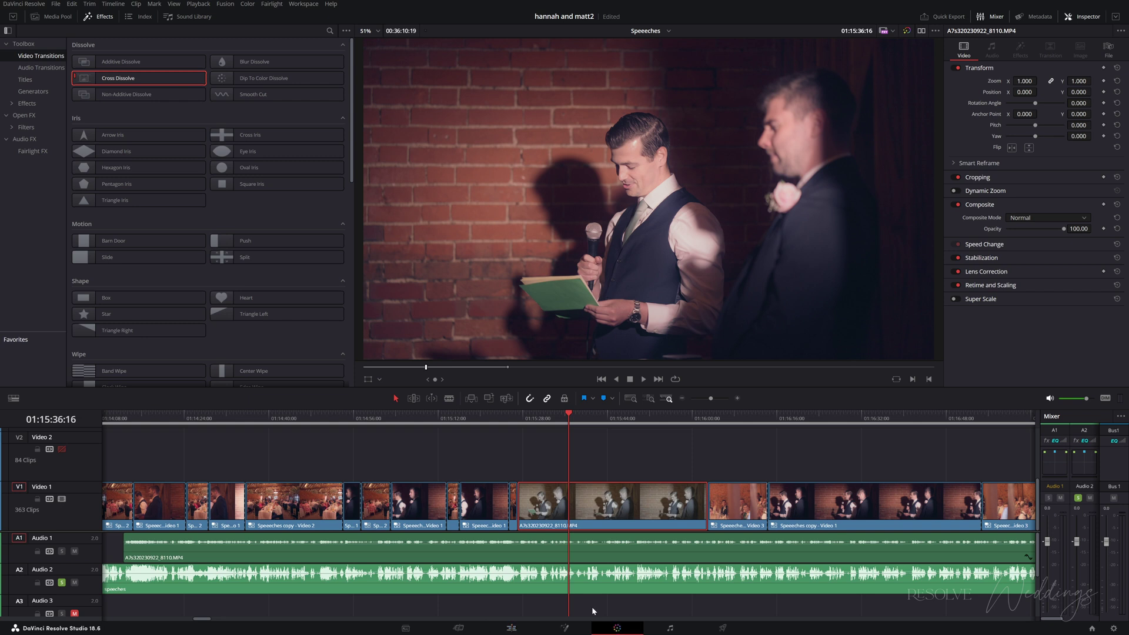